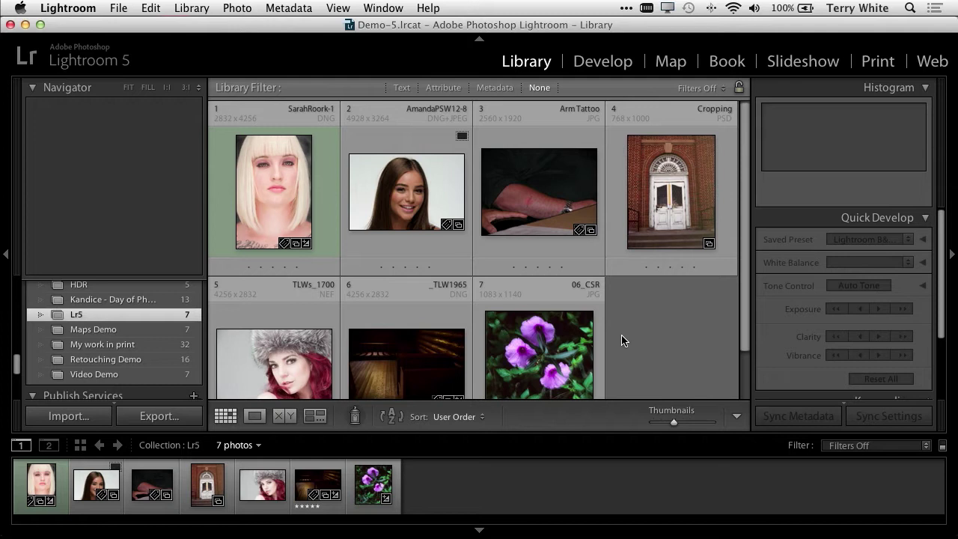
Open the brick doorway photo in Develop and expand Lens Corrections.
{"action": "left_click", "coordinate": [671, 218]}
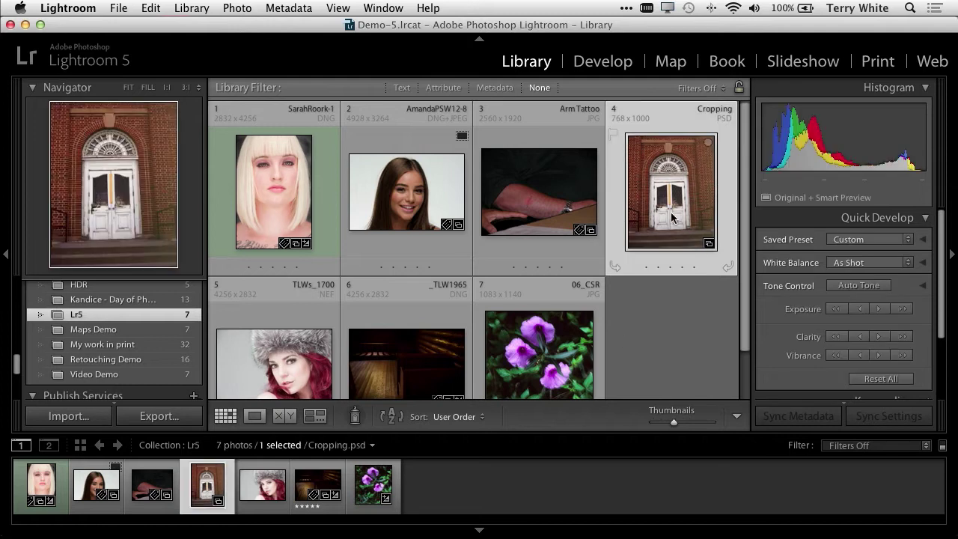
{"action": "left_click", "coordinate": [603, 63]}
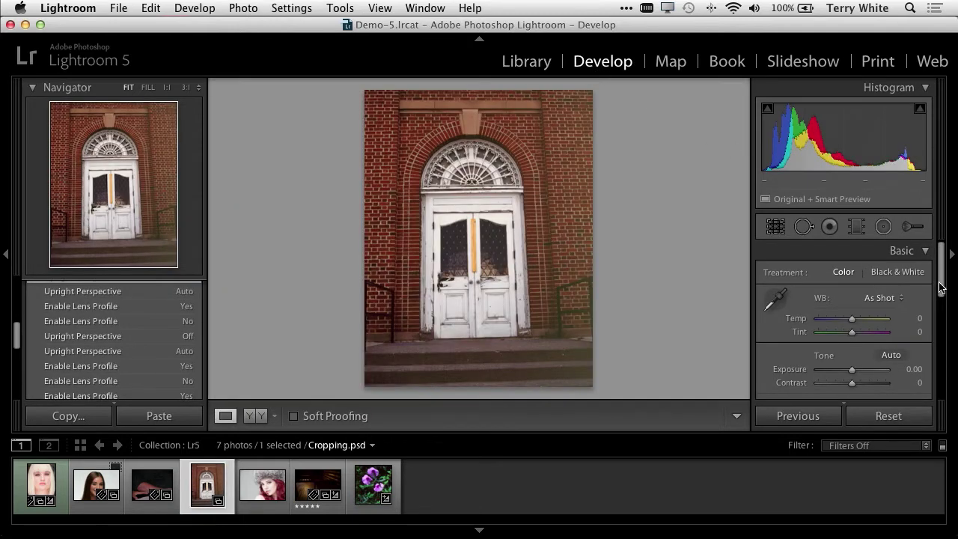
{"action": "scroll", "coordinate": [941, 299], "scroll_direction": "down", "scroll_amount": 5}
{"action": "scroll", "coordinate": [932, 329], "scroll_direction": "down", "scroll_amount": 5}
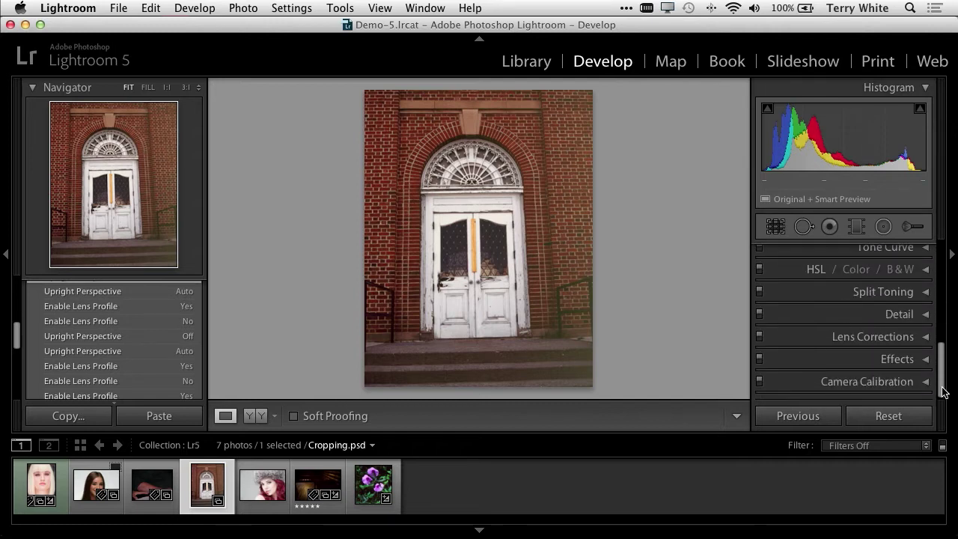
{"action": "left_click", "coordinate": [925, 336]}
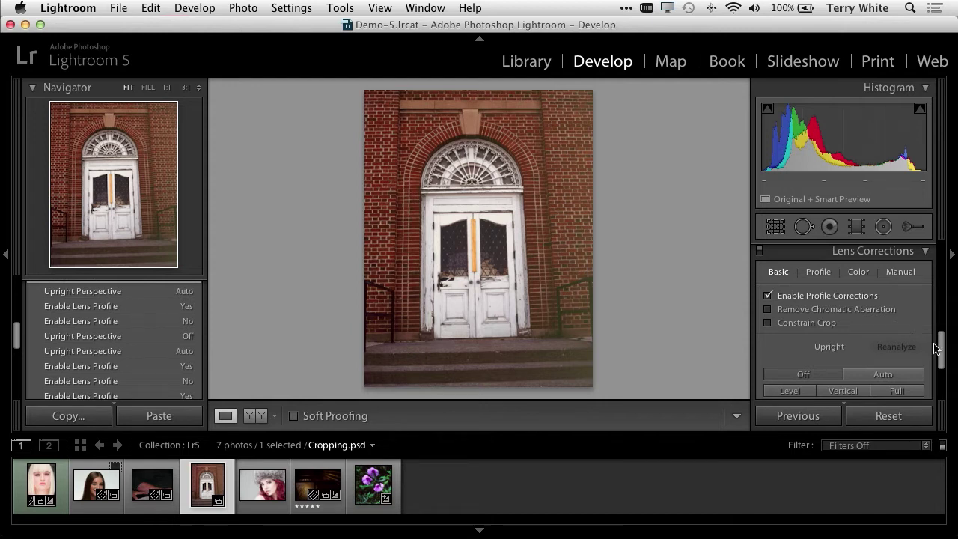
Compare Upright Level, Vertical and Full on the doorway, leave it Off, then open the arm photo.
{"action": "left_click_drag", "start_coordinate": [943, 349], "coordinate": [943, 357]}
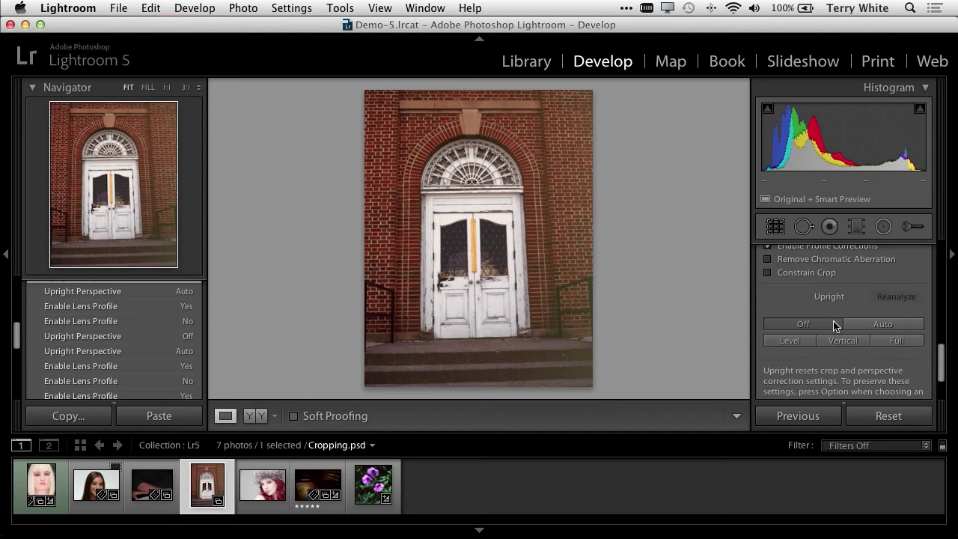
{"action": "left_click", "coordinate": [799, 347]}
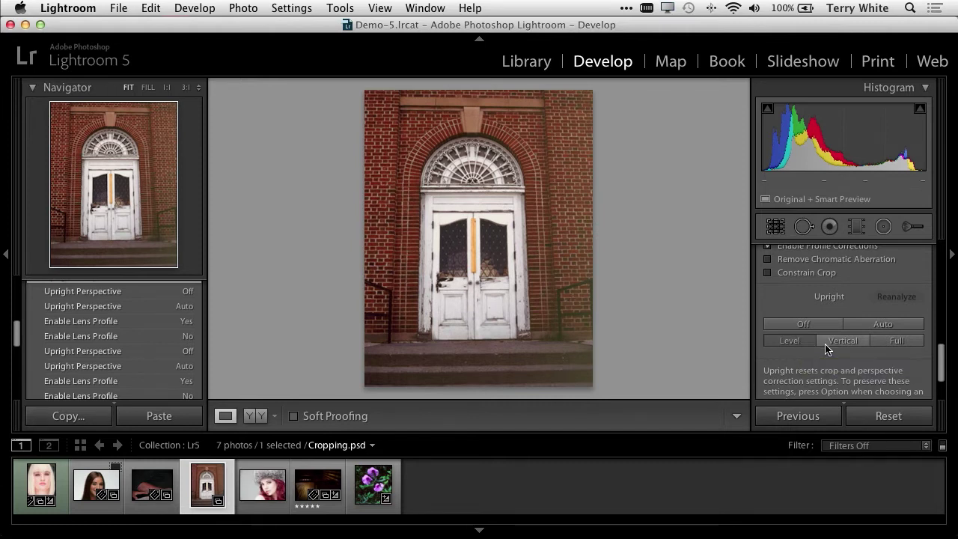
{"action": "left_click", "coordinate": [843, 341]}
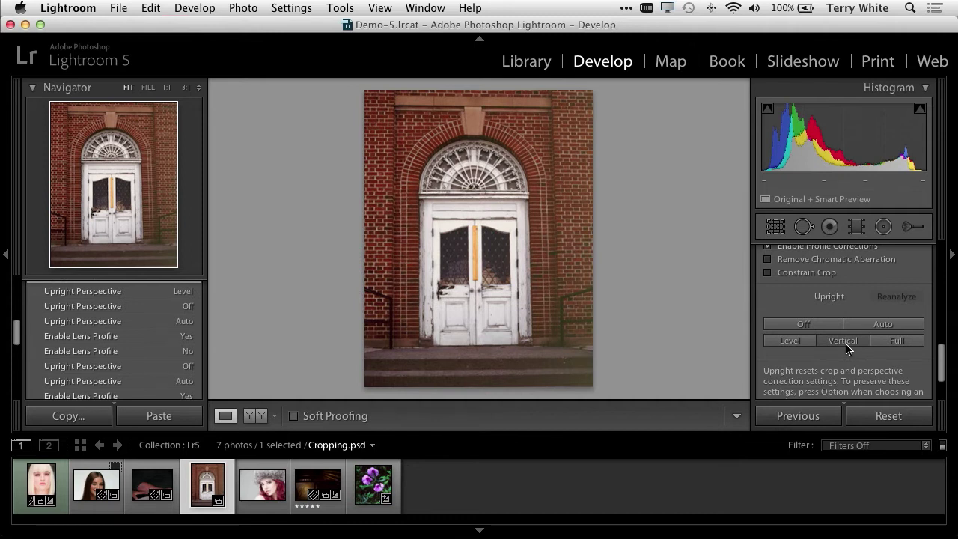
{"action": "left_click", "coordinate": [886, 350]}
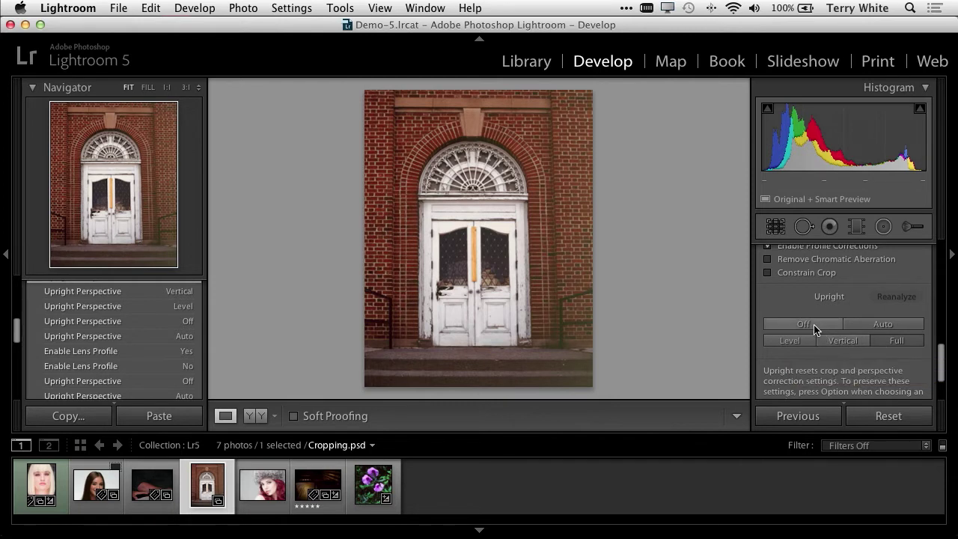
{"action": "left_click", "coordinate": [814, 329]}
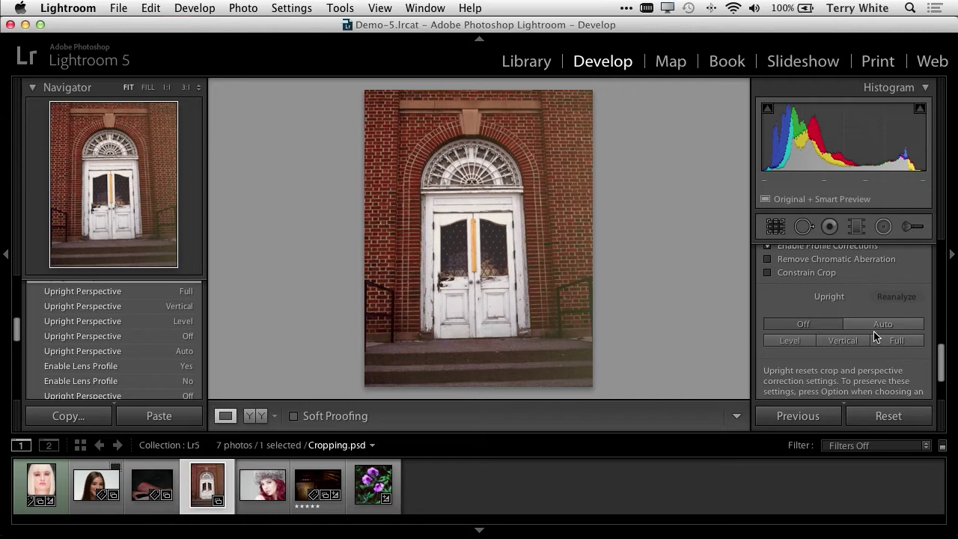
{"action": "left_click", "coordinate": [891, 346]}
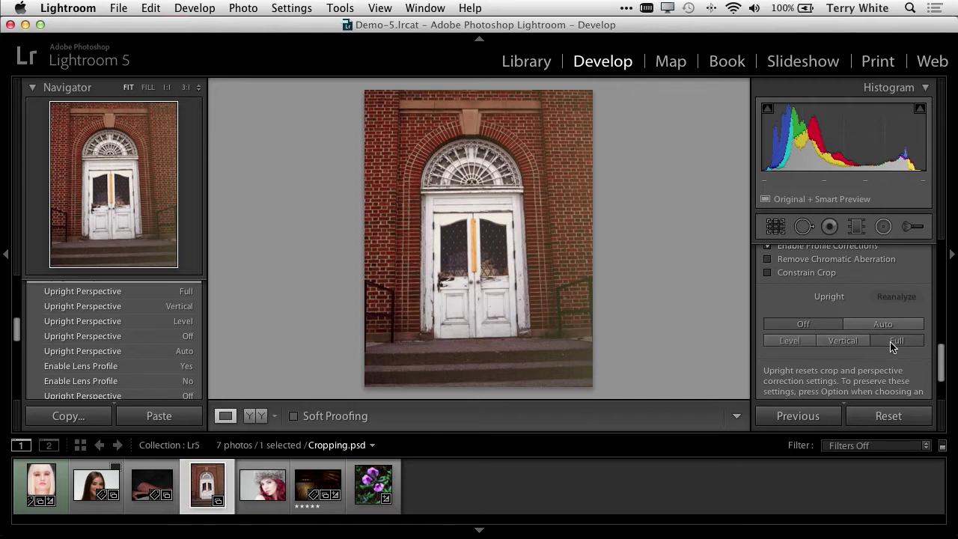
{"action": "left_click", "coordinate": [812, 327]}
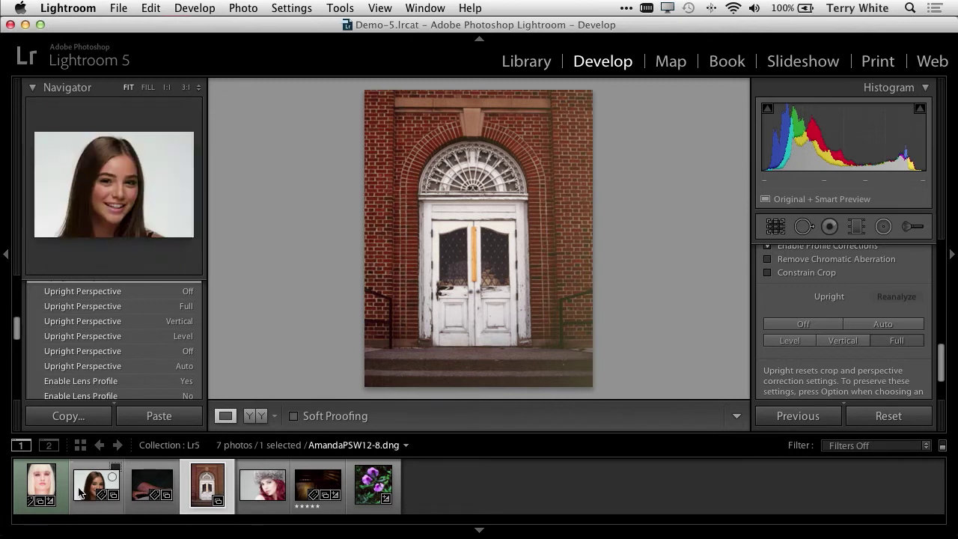
{"action": "left_click", "coordinate": [126, 492]}
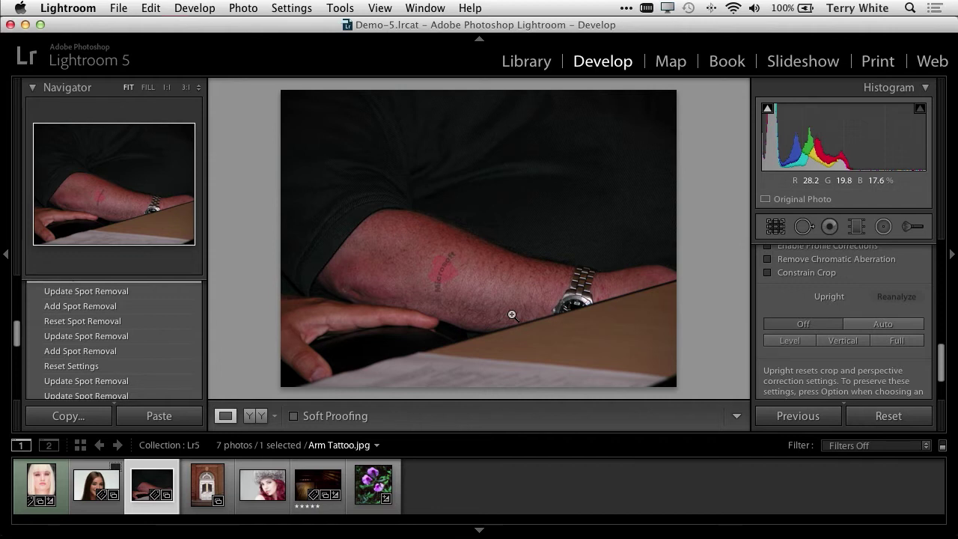
Heal the forearm's red tattoo mark with Spot Removal, then open _TLW1965.dng.
{"action": "left_click", "coordinate": [804, 226]}
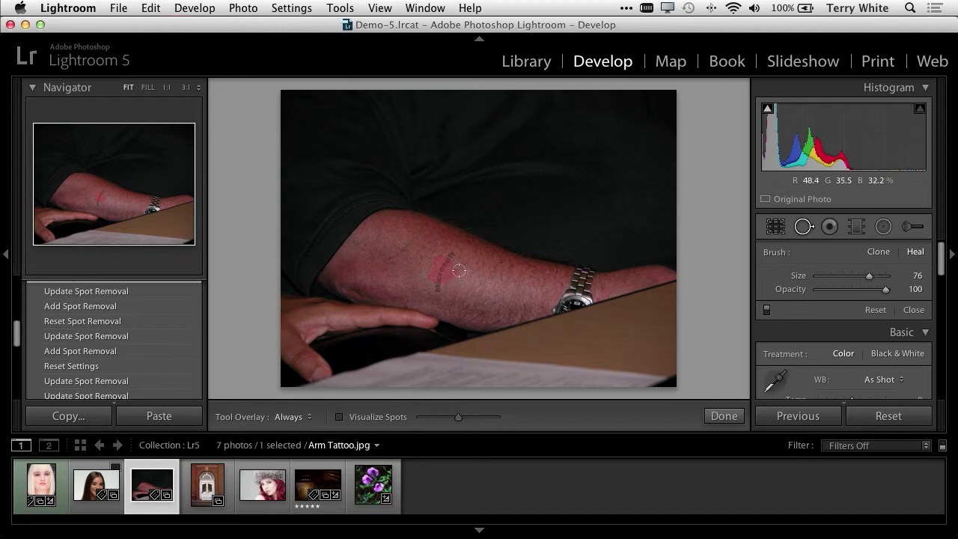
{"action": "left_click", "coordinate": [452, 253]}
{"action": "left_click_drag", "start_coordinate": [452, 253], "coordinate": [435, 290]}
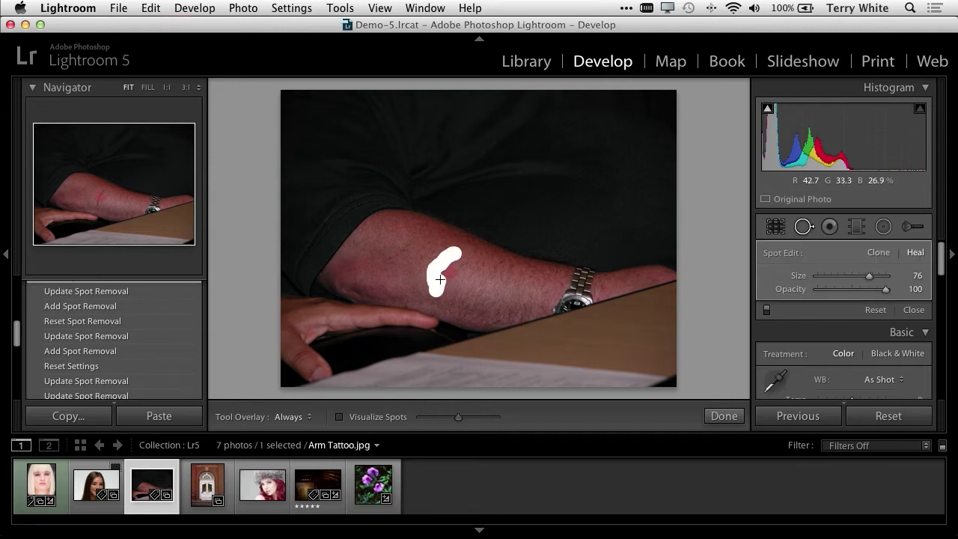
{"action": "left_click_drag", "start_coordinate": [440, 279], "coordinate": [453, 271]}
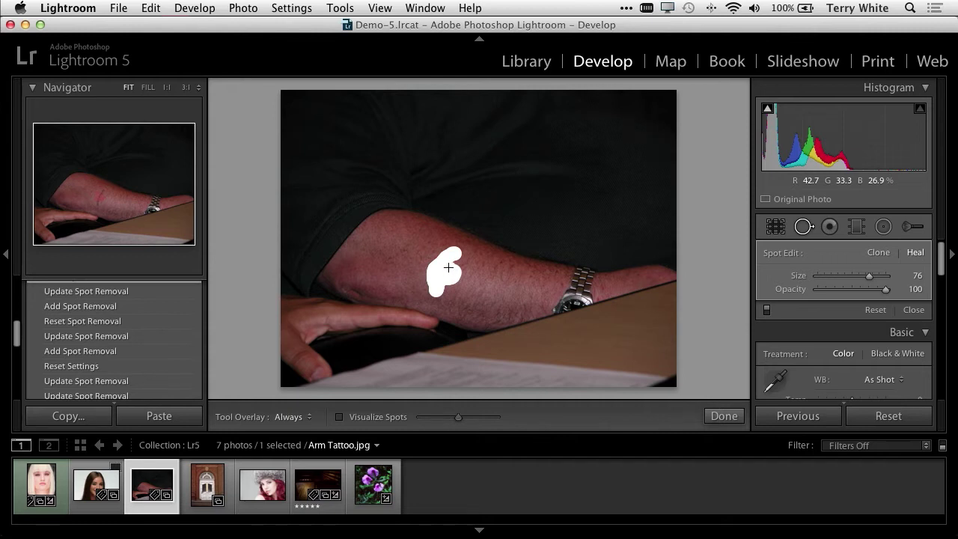
{"action": "left_click_drag", "start_coordinate": [443, 271], "coordinate": [496, 285]}
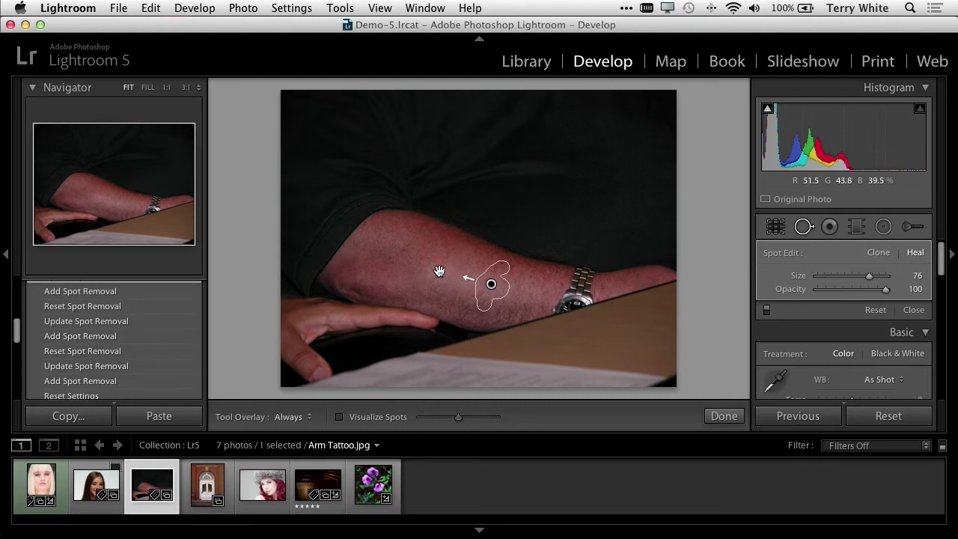
{"action": "left_click_drag", "start_coordinate": [443, 271], "coordinate": [446, 274]}
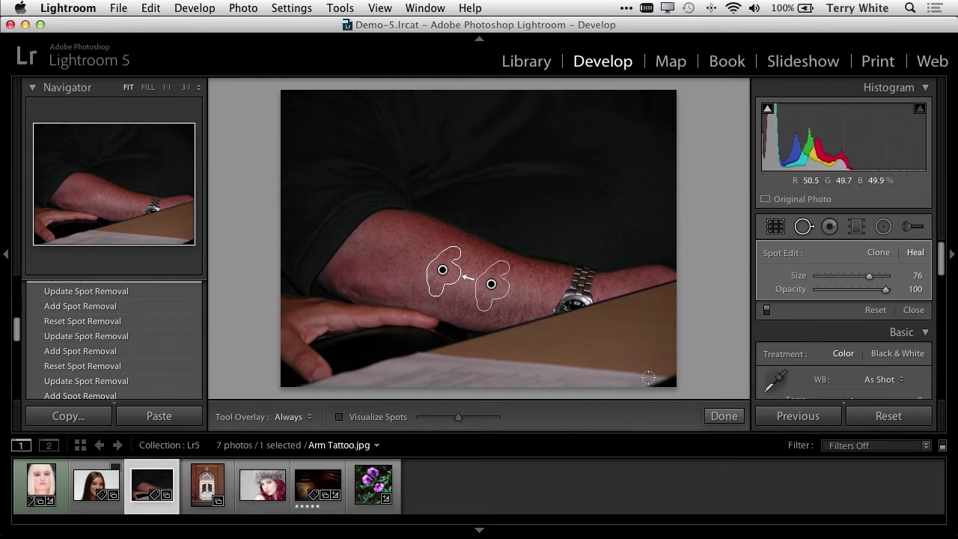
{"action": "left_click", "coordinate": [327, 488]}
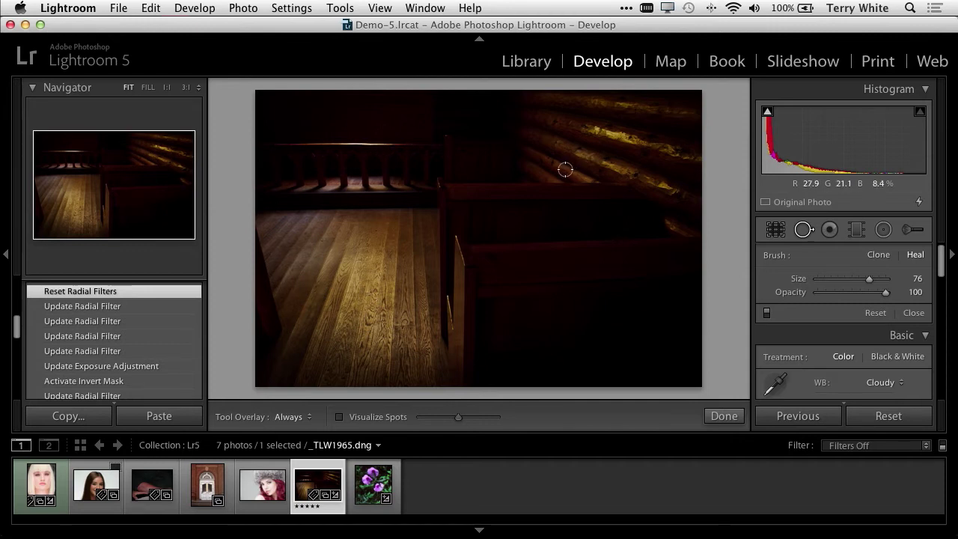
Draw an inverted oval Radial Filter over the upper-left railing at exposure 2.17.
{"action": "left_click", "coordinate": [884, 230]}
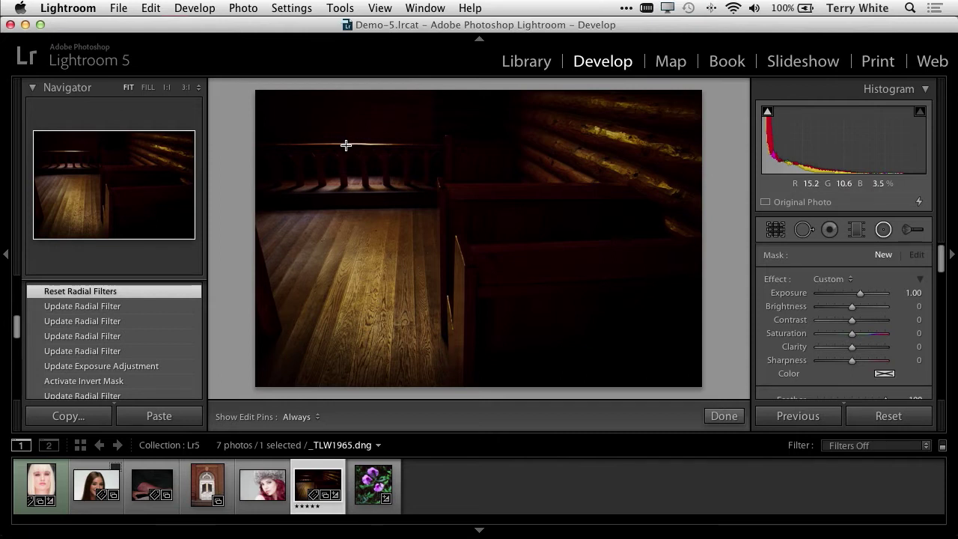
{"action": "left_click_drag", "start_coordinate": [361, 145], "coordinate": [402, 168]}
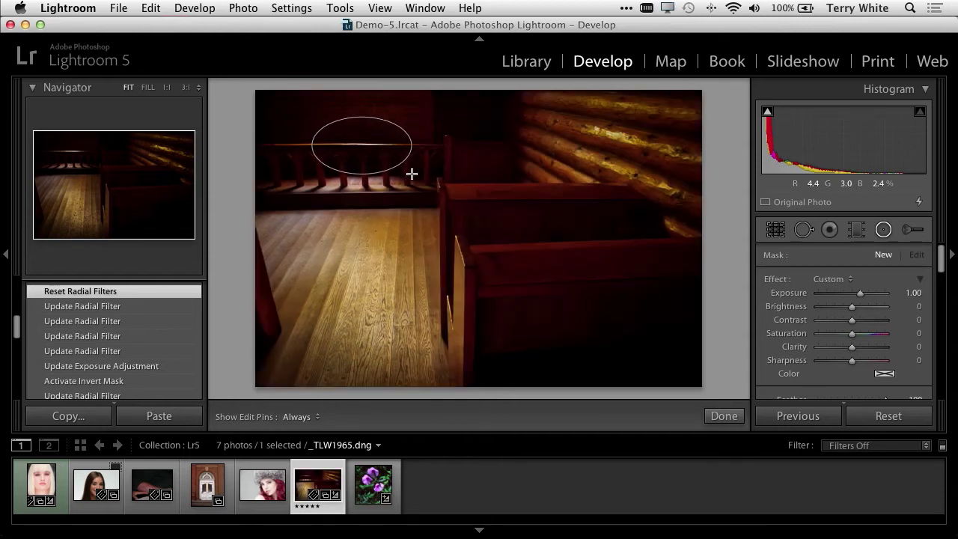
{"action": "left_click_drag", "start_coordinate": [402, 167], "coordinate": [422, 181]}
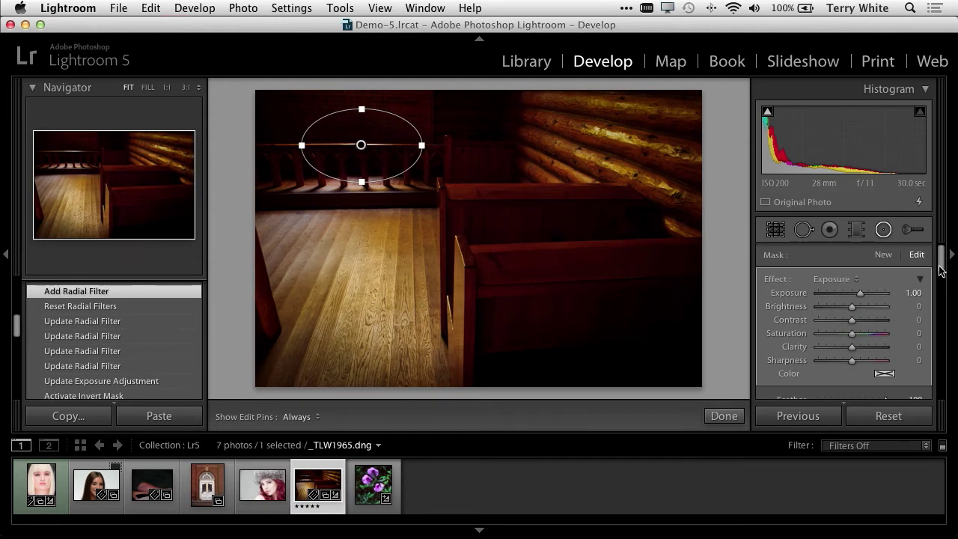
{"action": "scroll", "coordinate": [940, 269], "scroll_direction": "down", "scroll_amount": 3}
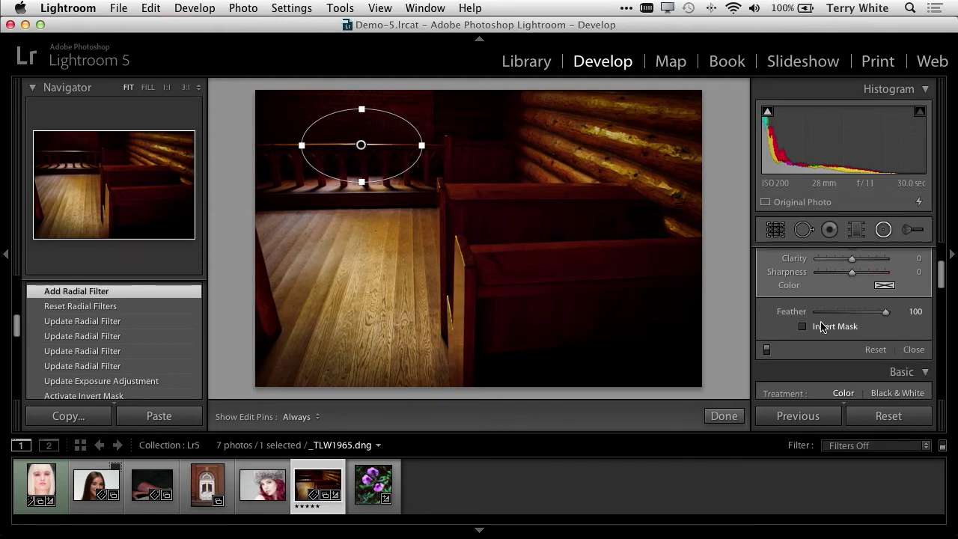
{"action": "left_click", "coordinate": [803, 327]}
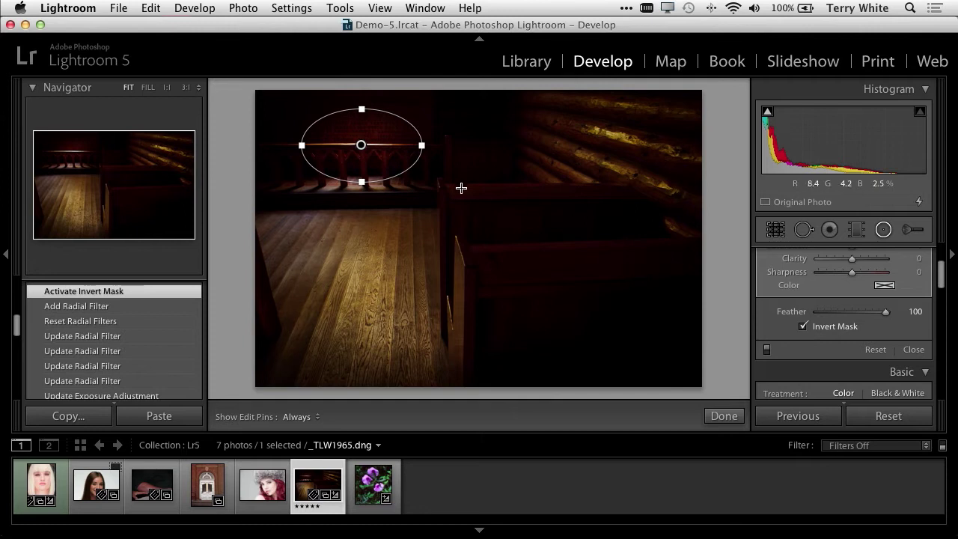
{"action": "left_click_drag", "start_coordinate": [422, 149], "coordinate": [430, 150]}
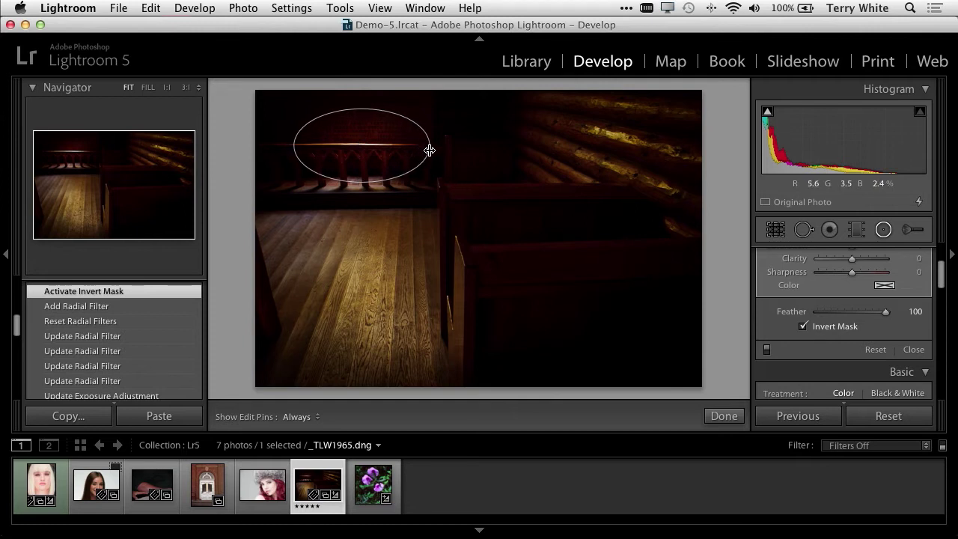
{"action": "left_click_drag", "start_coordinate": [361, 108], "coordinate": [360, 96]}
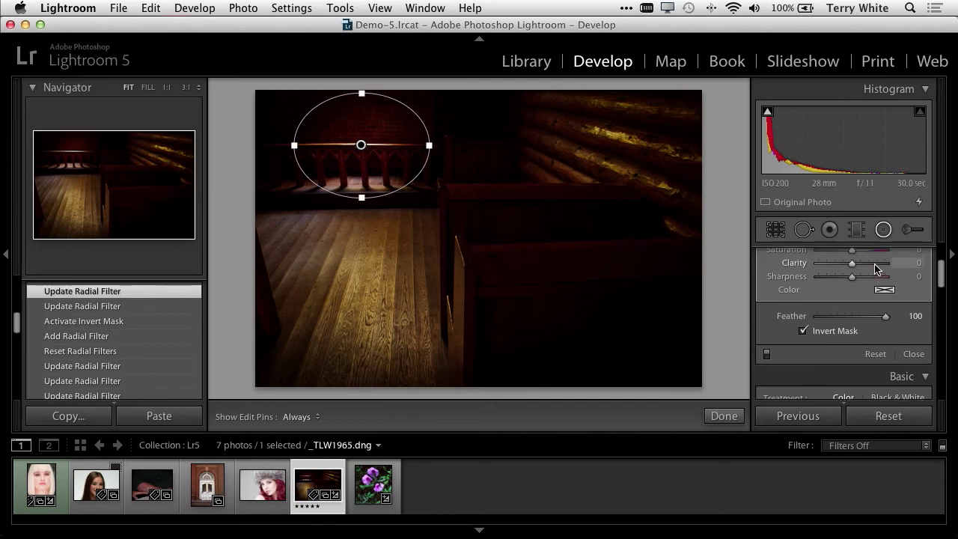
{"action": "scroll", "coordinate": [876, 270], "scroll_direction": "up", "scroll_amount": 3}
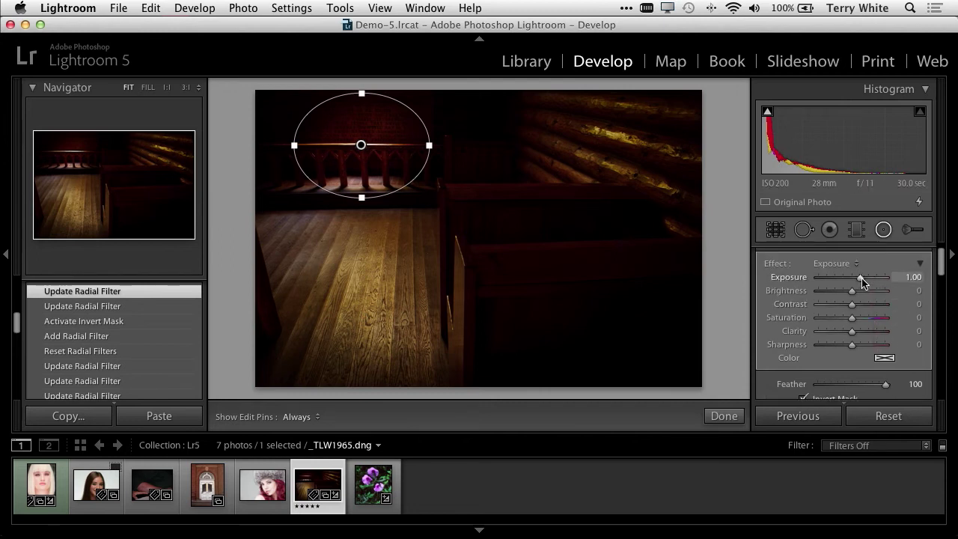
{"action": "left_click_drag", "start_coordinate": [863, 281], "coordinate": [870, 281]}
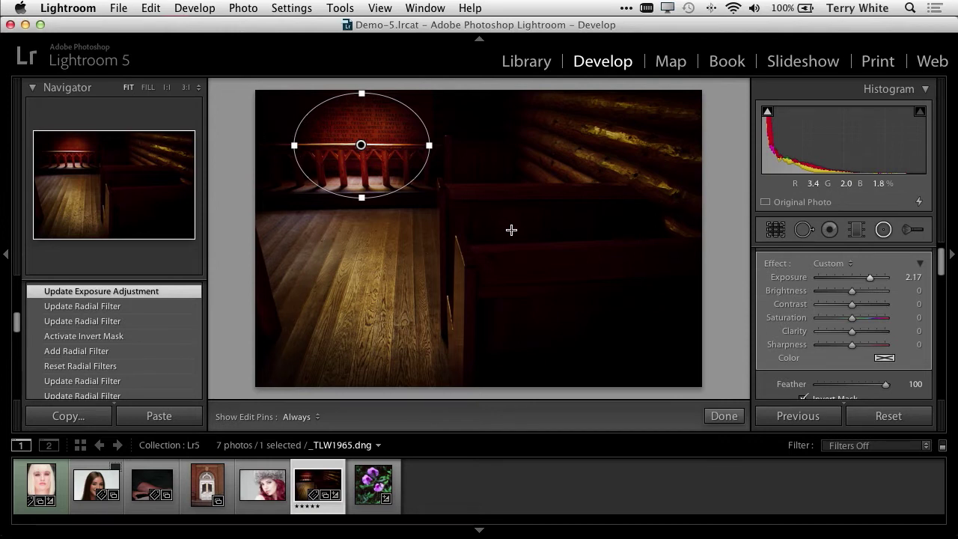
Add a second inverted radial filter over the pew at exposure 2.95, then return to the grid.
{"action": "left_click", "coordinate": [519, 293]}
{"action": "left_click_drag", "start_coordinate": [517, 291], "coordinate": [612, 341]}
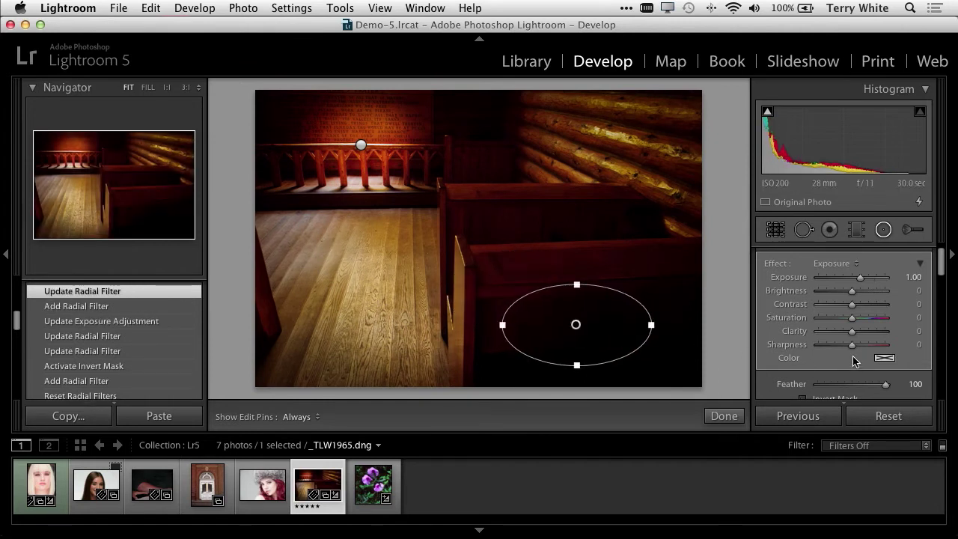
{"action": "scroll", "coordinate": [855, 362], "scroll_direction": "down", "scroll_amount": 1}
{"action": "left_click", "coordinate": [804, 388]}
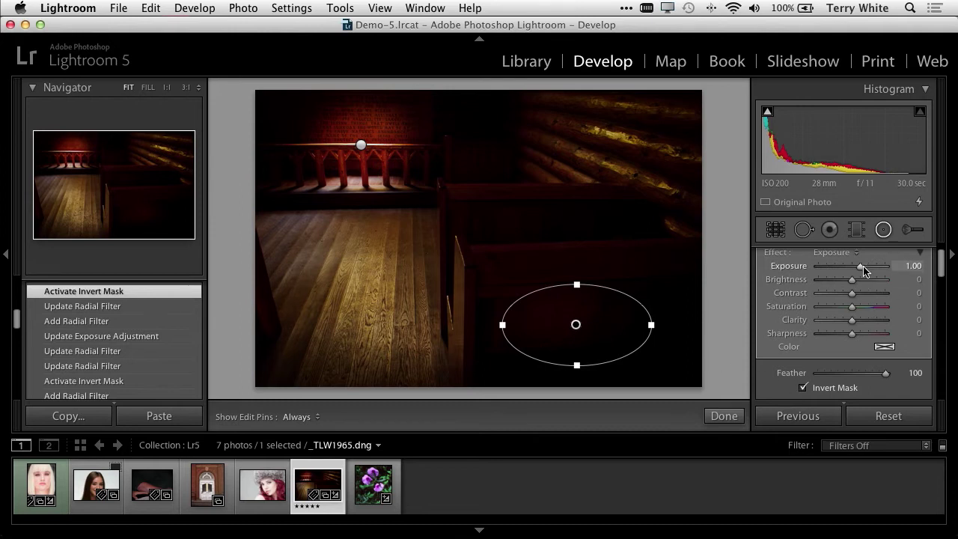
{"action": "left_click_drag", "start_coordinate": [861, 265], "coordinate": [879, 268]}
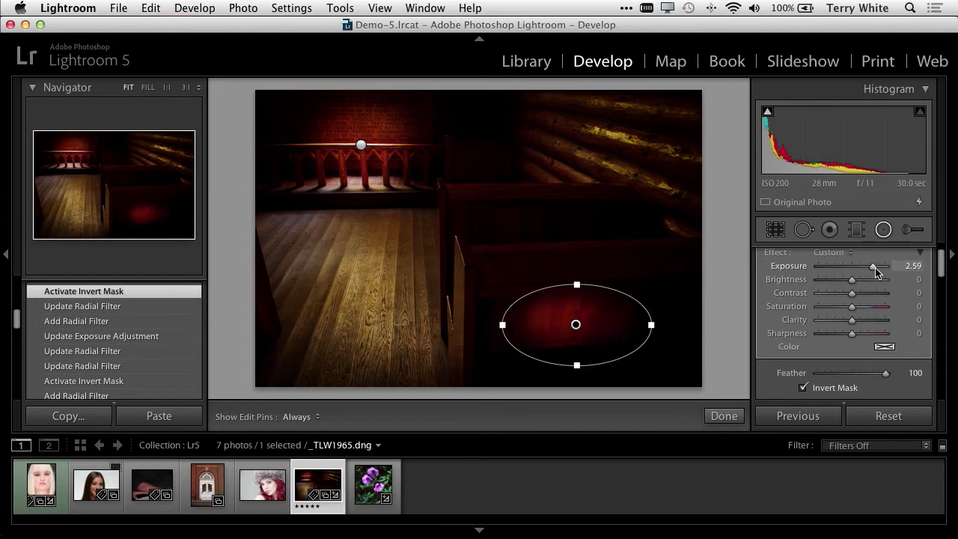
{"action": "left_click_drag", "start_coordinate": [880, 268], "coordinate": [876, 268]}
{"action": "mouse_move", "coordinate": [624, 334]}
{"action": "left_mouse_down"}
{"action": "mouse_move", "coordinate": [487, 340]}
{"action": "mouse_move", "coordinate": [405, 238]}
{"action": "mouse_move", "coordinate": [546, 203]}
{"action": "mouse_move", "coordinate": [556, 154]}
{"action": "mouse_move", "coordinate": [524, 132]}
{"action": "mouse_move", "coordinate": [541, 122]}
{"action": "mouse_move", "coordinate": [582, 165]}
{"action": "mouse_move", "coordinate": [592, 231]}
{"action": "mouse_move", "coordinate": [626, 325]}
{"action": "mouse_move", "coordinate": [667, 274]}
{"action": "left_mouse_up"}
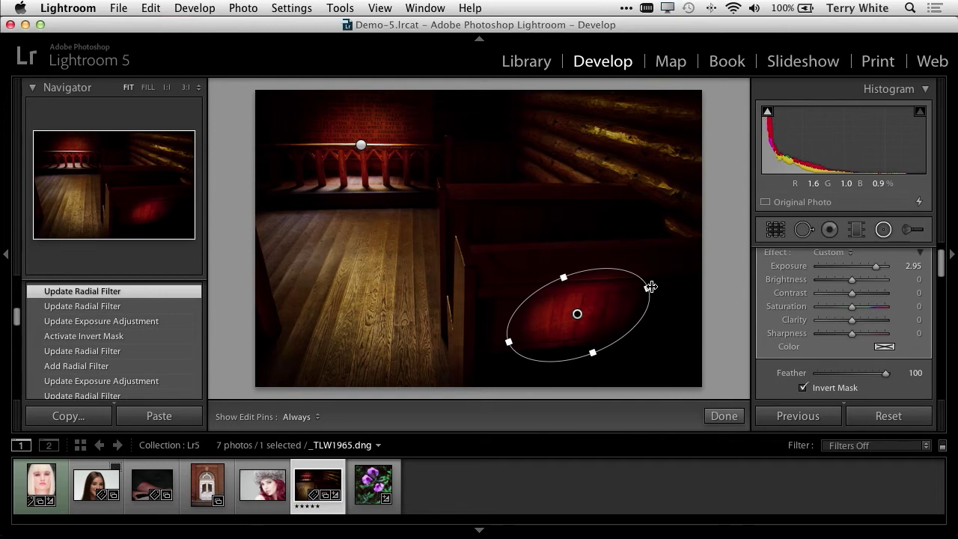
{"action": "key", "text": "g"}
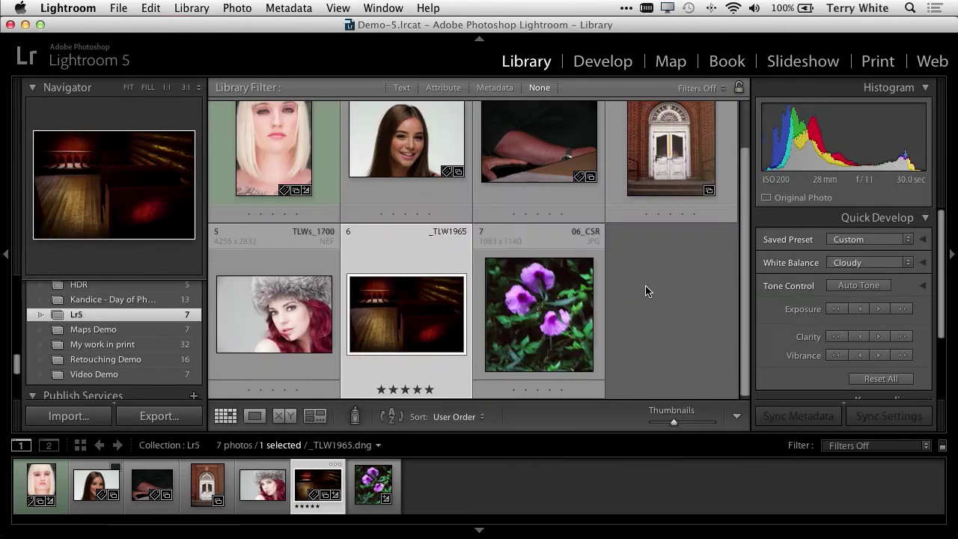
{"action": "mouse_move", "coordinate": [539, 314]}
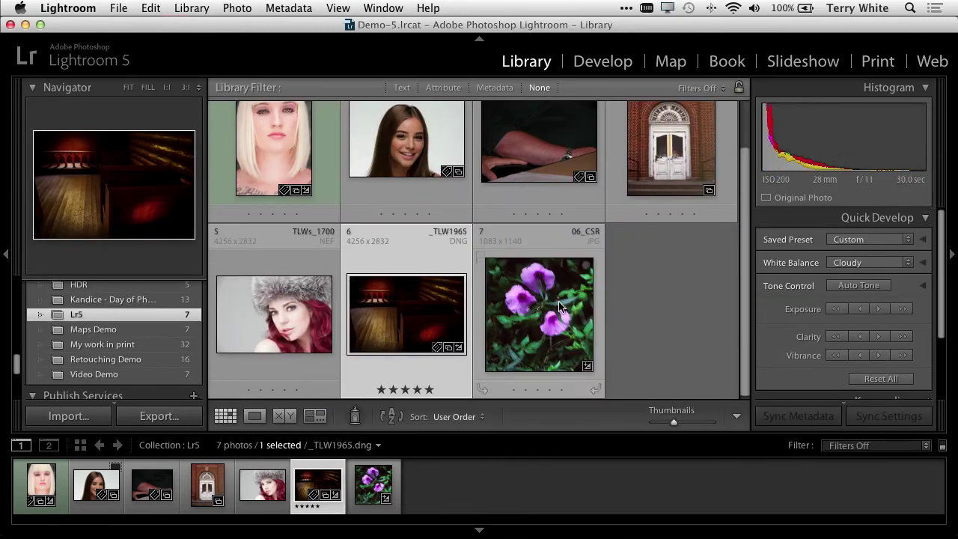
View 06_CSR.jpg in Loupe and send its original to Photoshop CC for editing.
{"action": "left_click", "coordinate": [591, 303]}
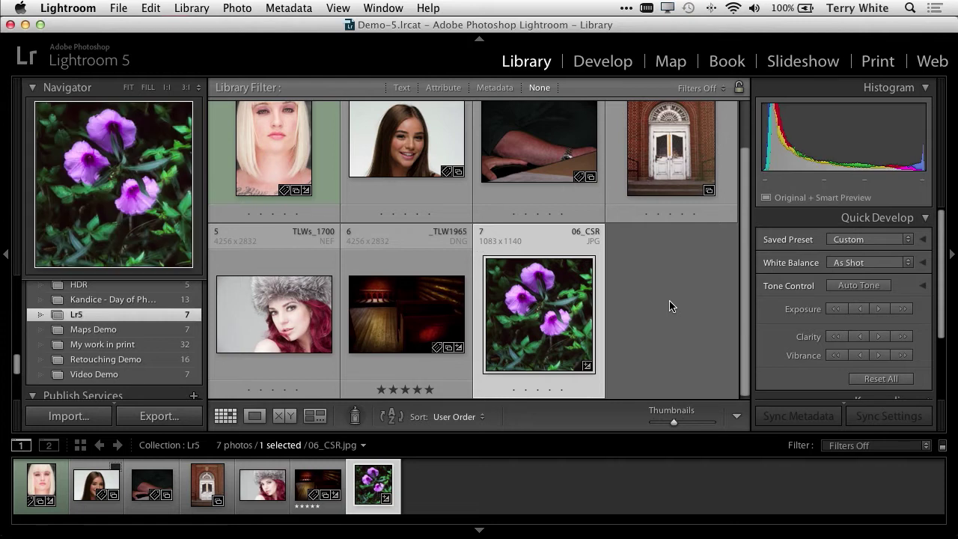
{"action": "key", "text": "e"}
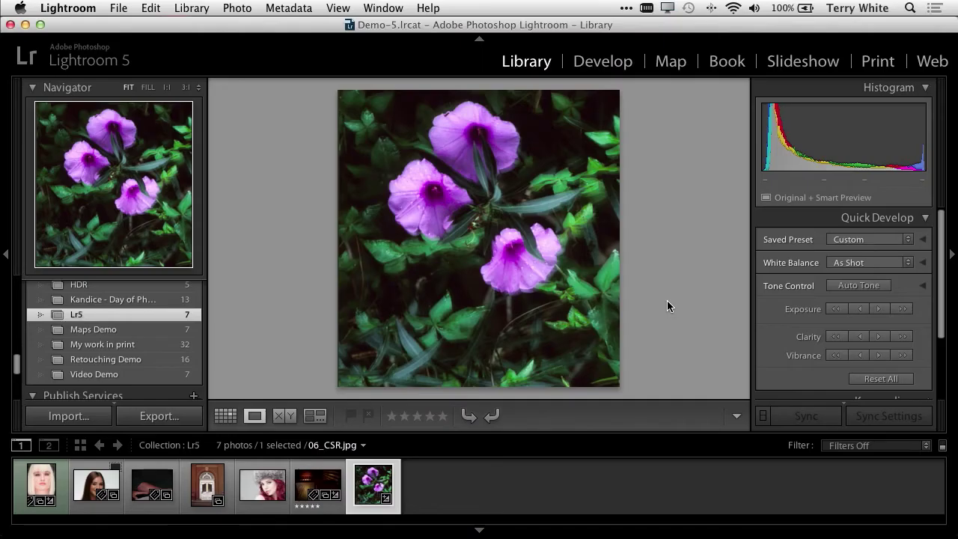
{"action": "key", "text": "super+e"}
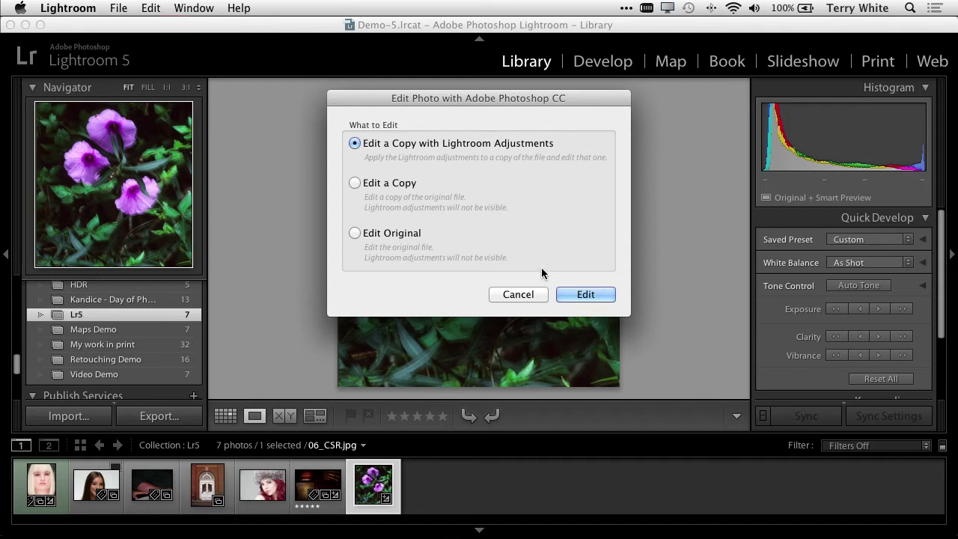
{"action": "left_click", "coordinate": [360, 232]}
Sharpen the flower photo with Shake Reduction, checking the Preview toggle, and save it.
{"action": "left_click", "coordinate": [586, 294]}
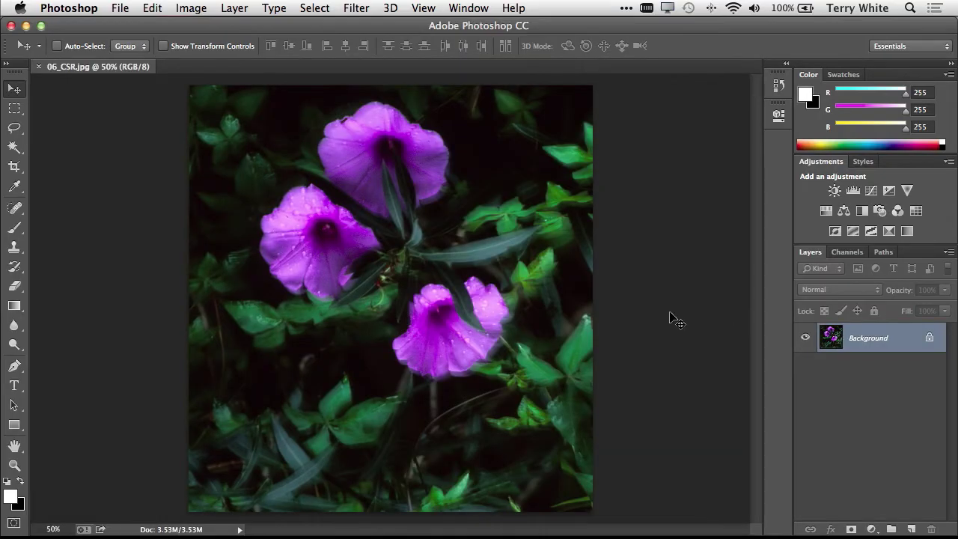
{"action": "left_click", "coordinate": [357, 9]}
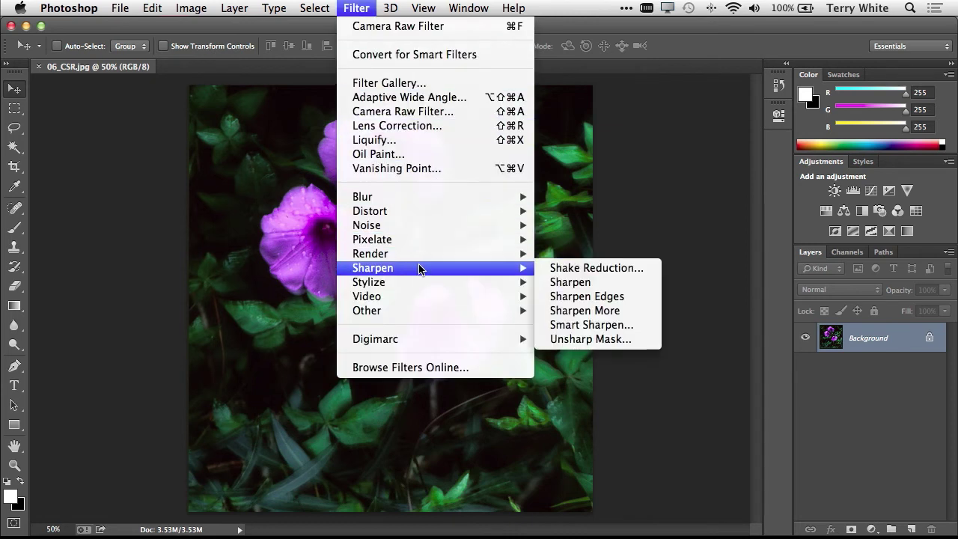
{"action": "mouse_move", "coordinate": [373, 268]}
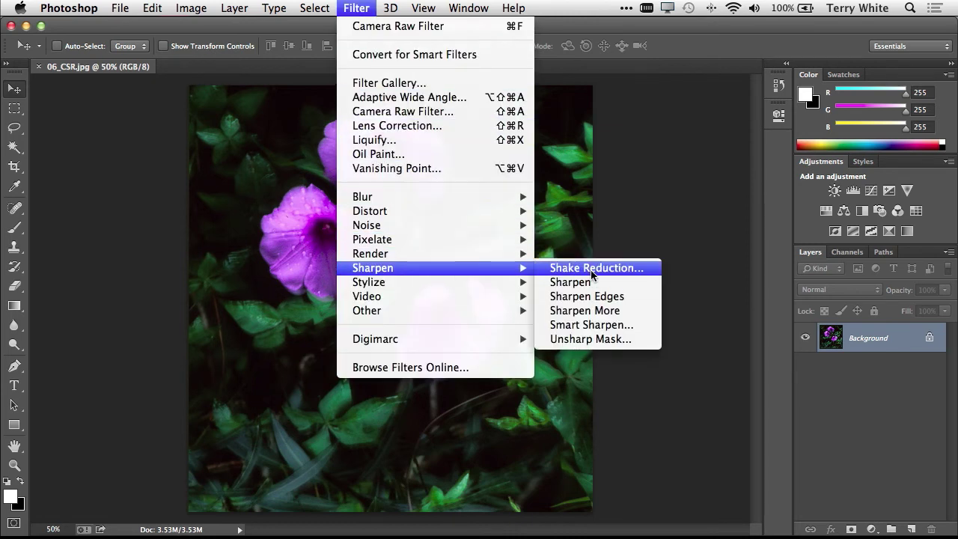
{"action": "left_click", "coordinate": [591, 268]}
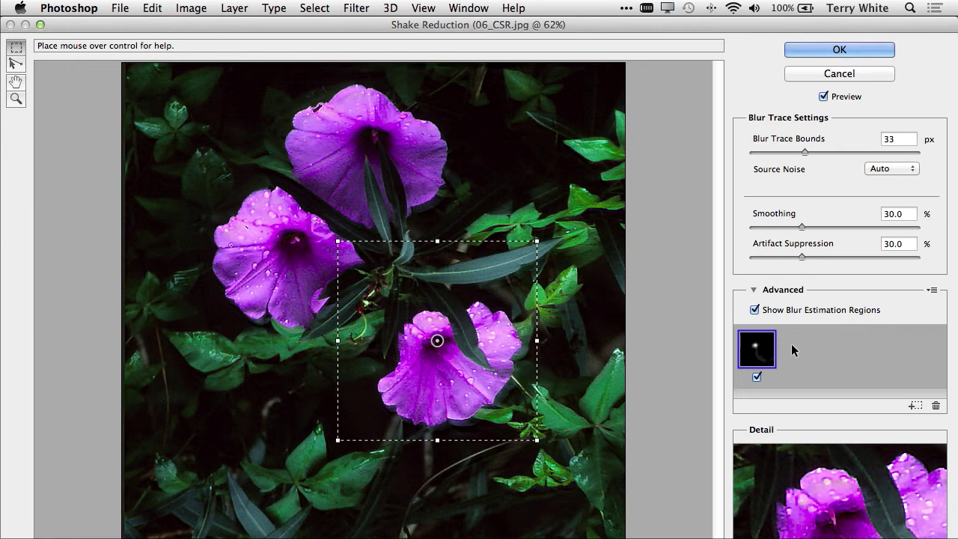
{"action": "left_click", "coordinate": [824, 96]}
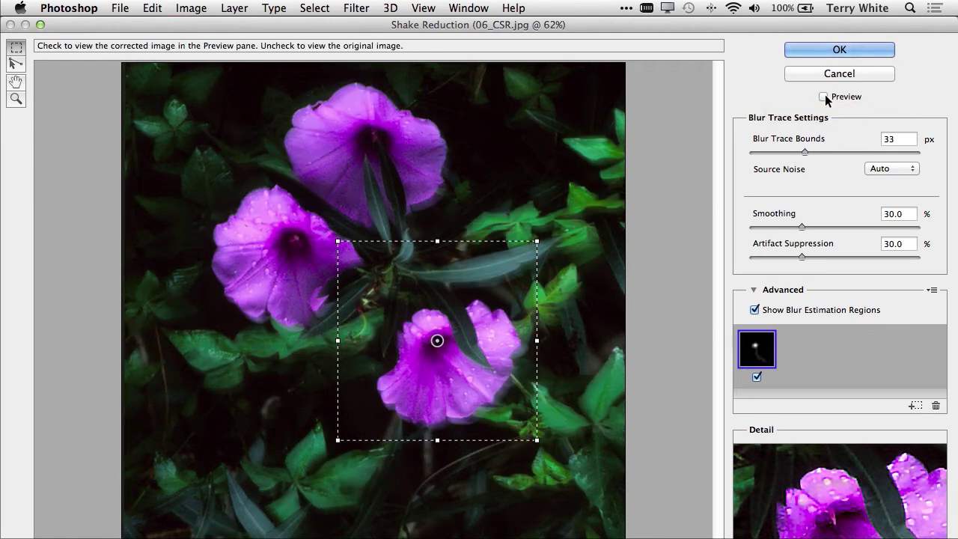
{"action": "left_click", "coordinate": [824, 97]}
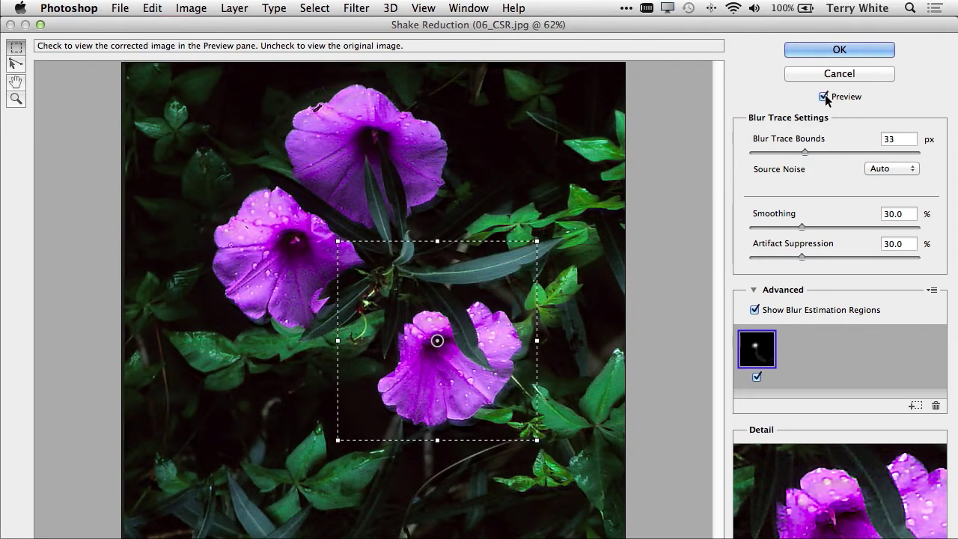
{"action": "left_click", "coordinate": [825, 51]}
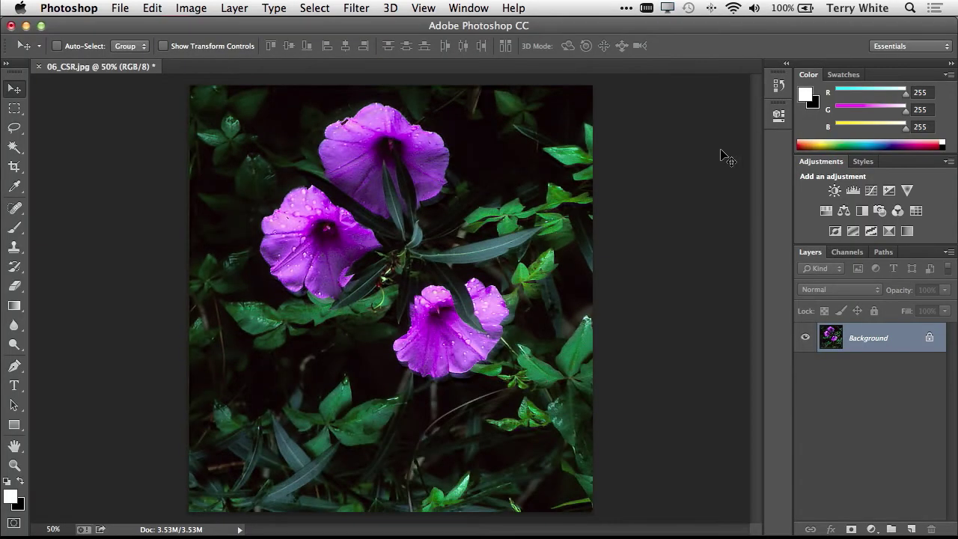
{"action": "key", "text": "ctrl+s"}
Close 06_CSR.jpg, check its sharpened version in Lightroom, and switch back to Photoshop.
{"action": "key", "text": "ctrl+w"}
{"action": "key", "text": "super+Tab"}
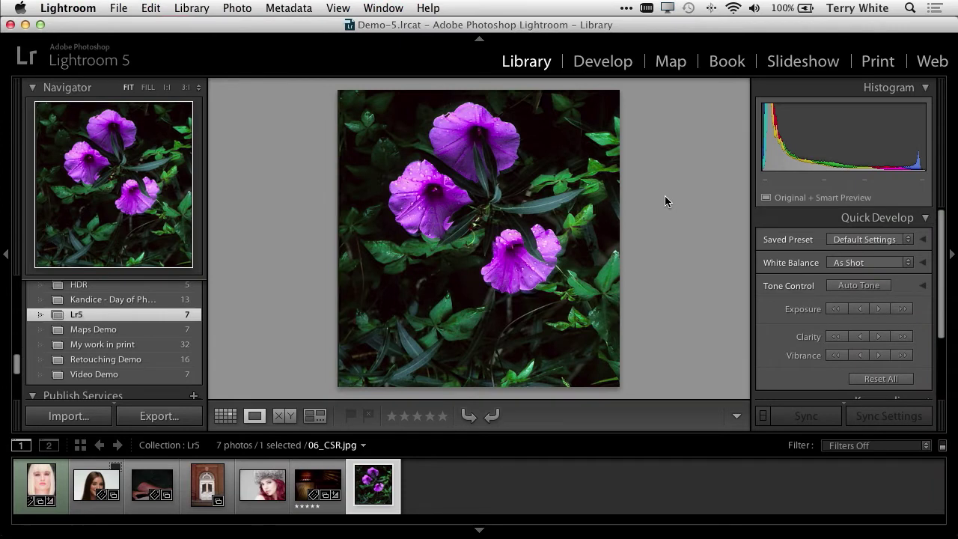
{"action": "key", "text": "super+Tab"}
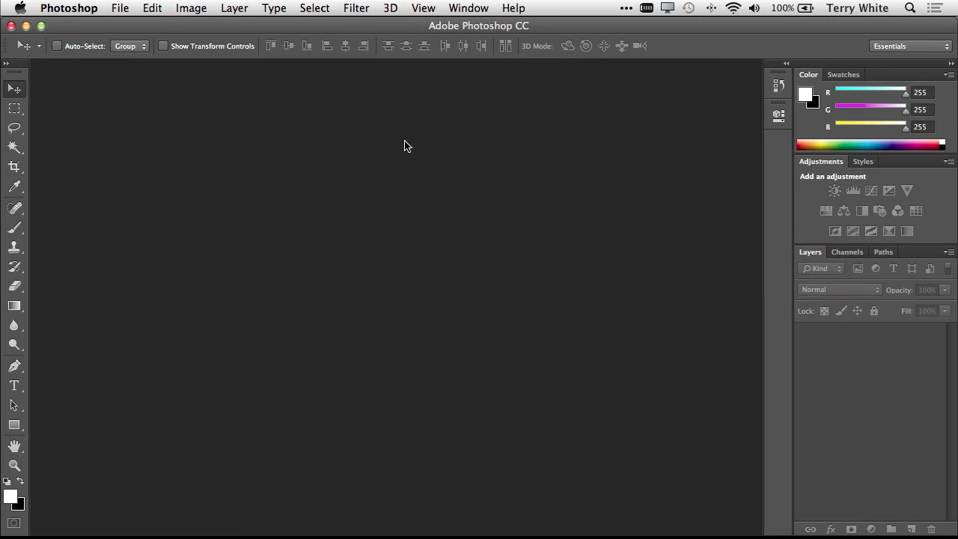
Open 03_TLW1965.dng from the PS CC folder through File > Open.
{"action": "left_click", "coordinate": [119, 8]}
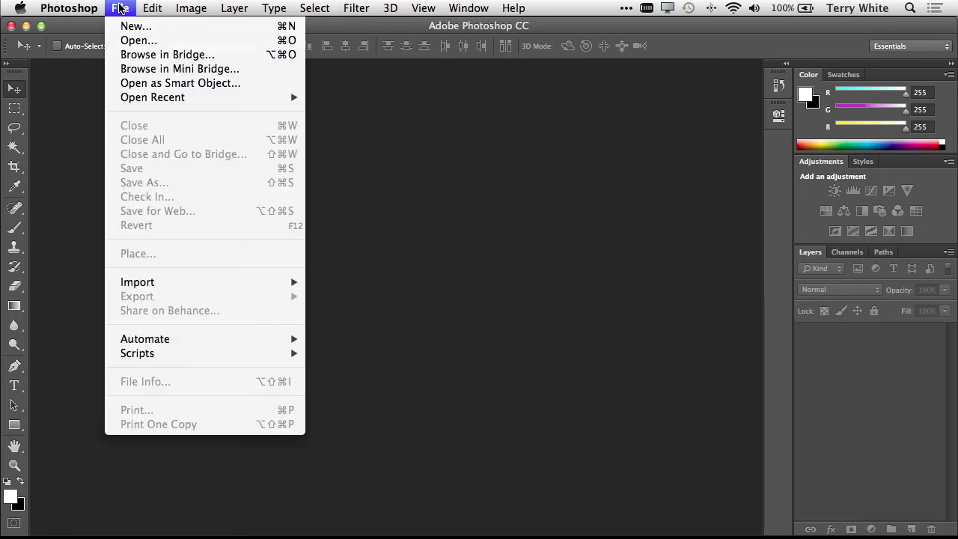
{"action": "left_click", "coordinate": [129, 39]}
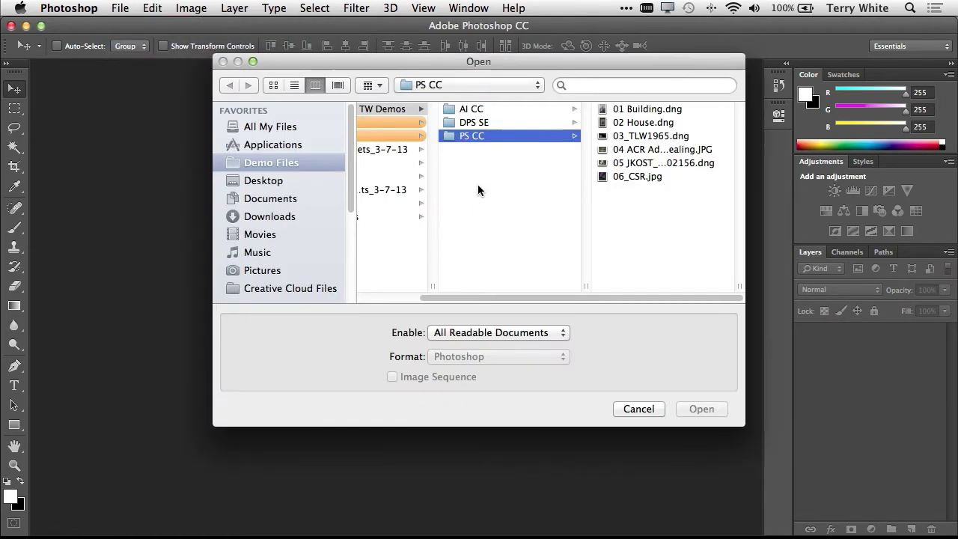
{"action": "left_click", "coordinate": [677, 137]}
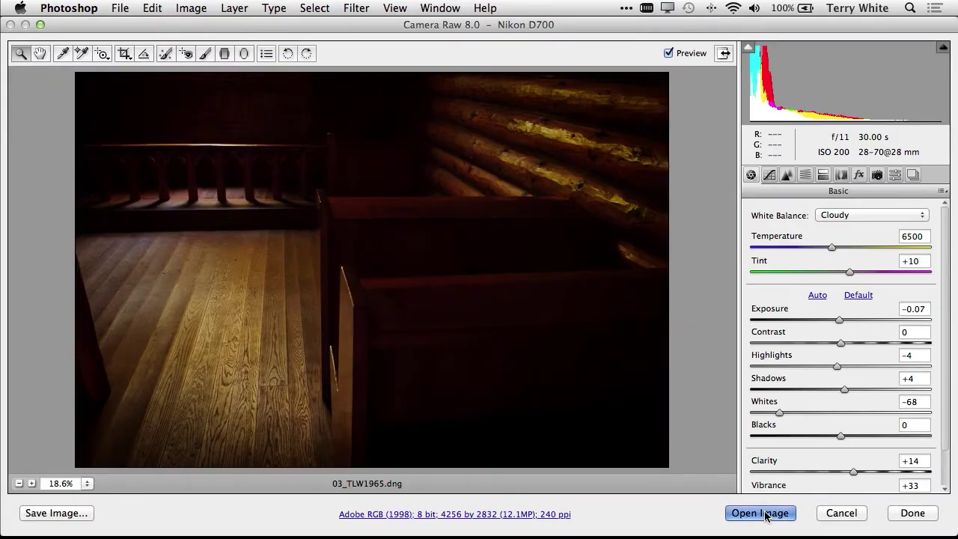
Open 03_TLW1965.dng from Camera Raw as a Photoshop document.
{"action": "left_click", "coordinate": [764, 513]}
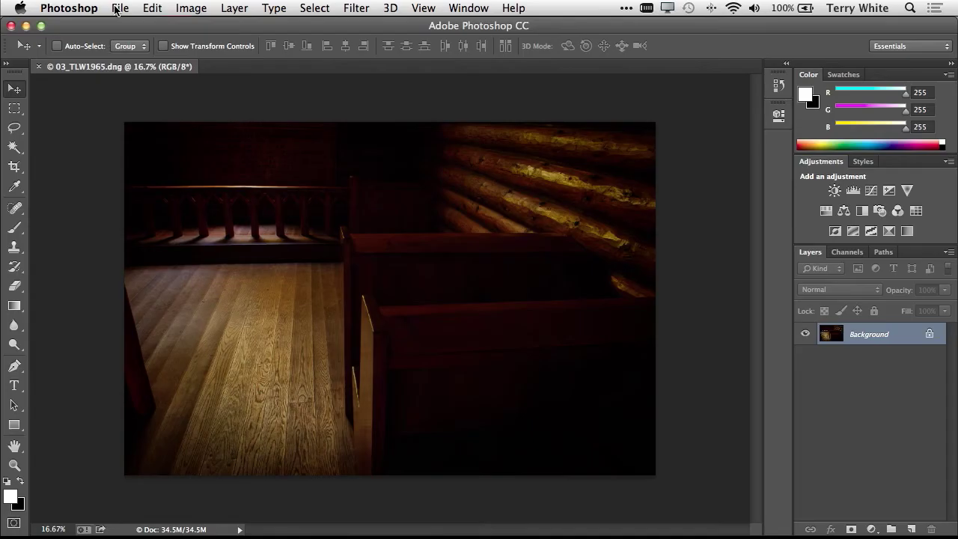
{"action": "left_click", "coordinate": [82, 9]}
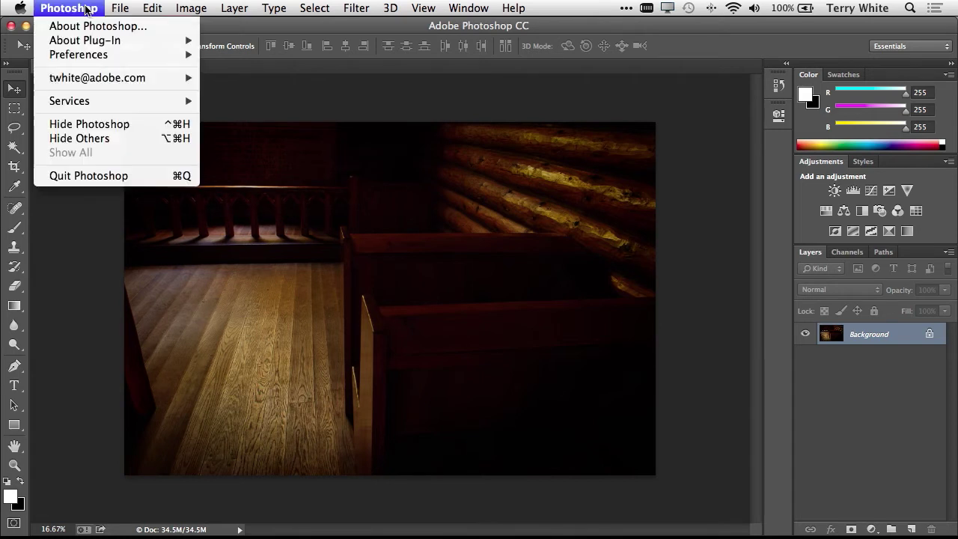
{"action": "mouse_move", "coordinate": [98, 78]}
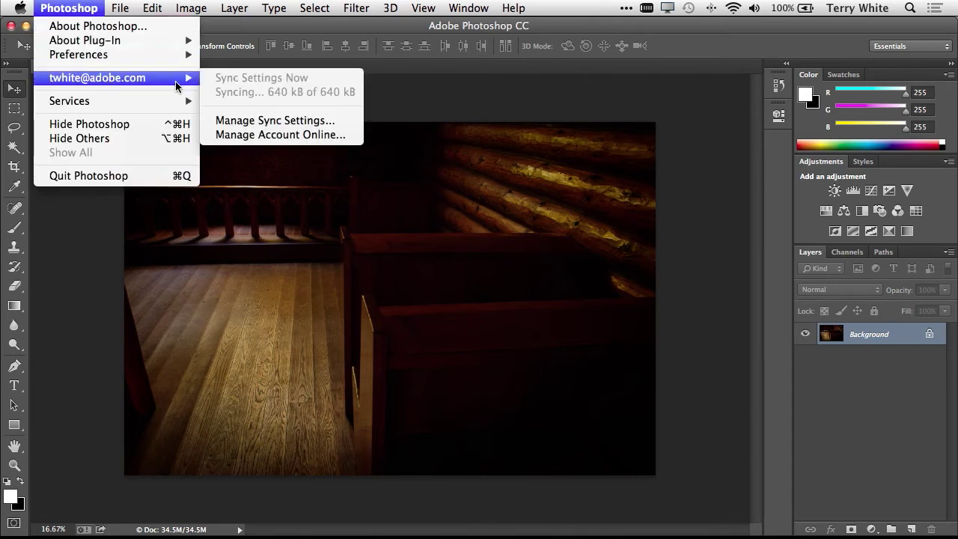
{"action": "left_click", "coordinate": [277, 120]}
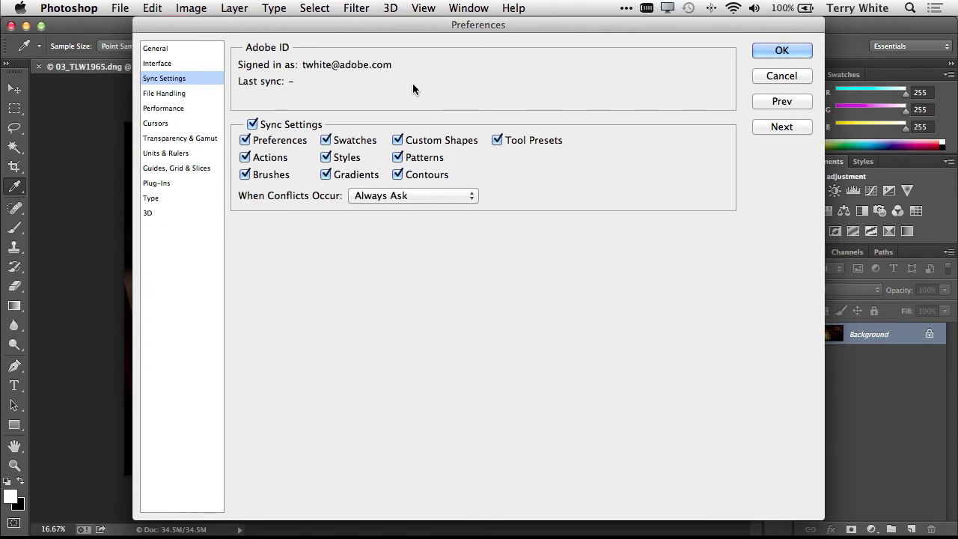
{"action": "left_click", "coordinate": [762, 77]}
{"action": "key", "text": "v"}
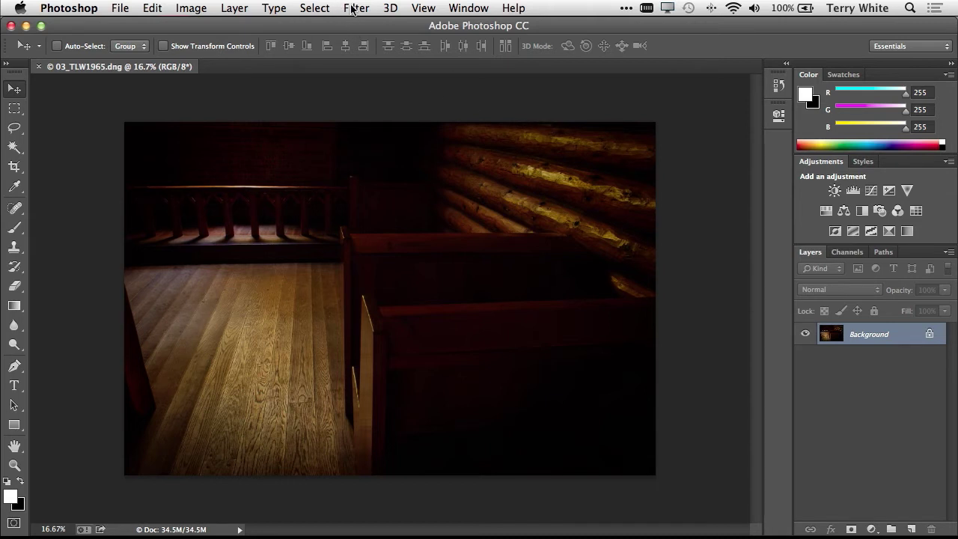
{"action": "left_click", "coordinate": [355, 9]}
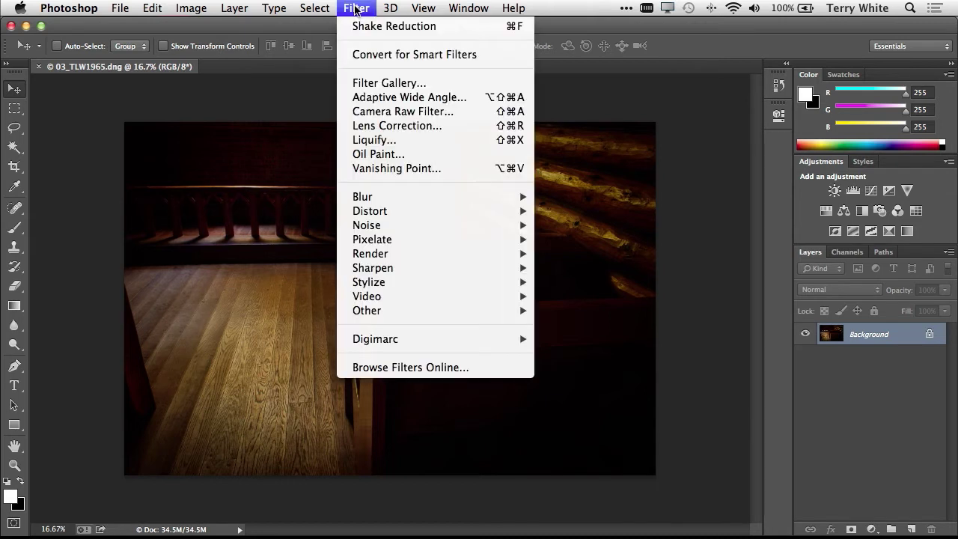
{"action": "left_click", "coordinate": [403, 112]}
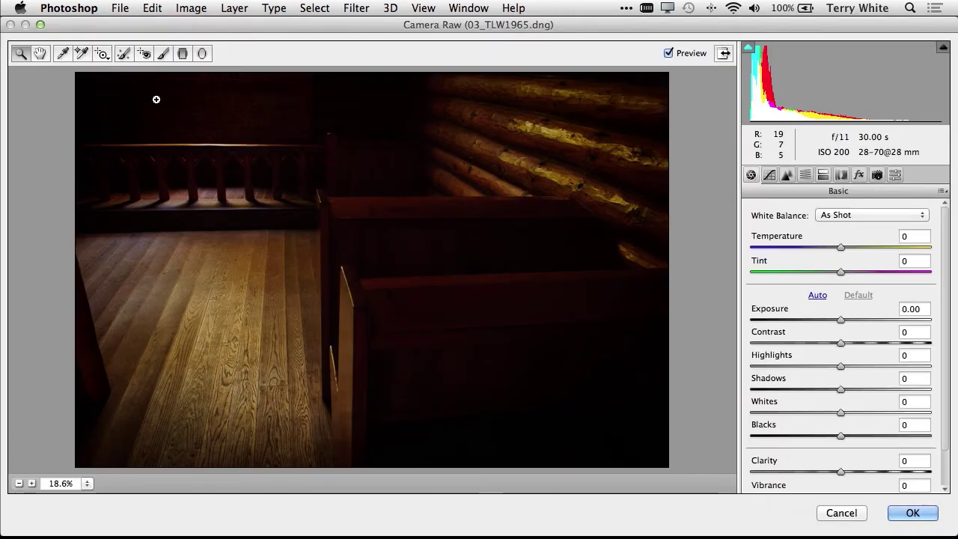
{"action": "left_click", "coordinate": [201, 55]}
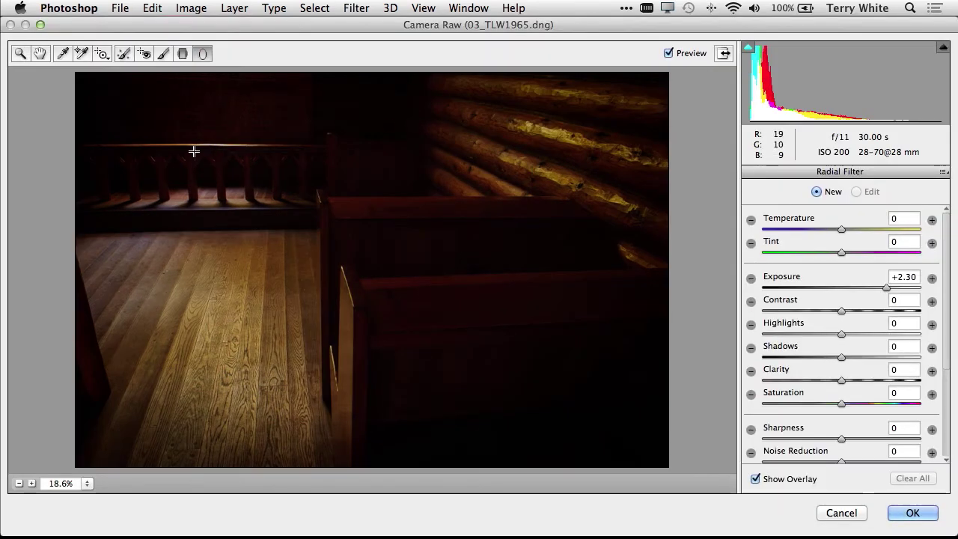
{"action": "left_click_drag", "start_coordinate": [185, 146], "coordinate": [277, 199]}
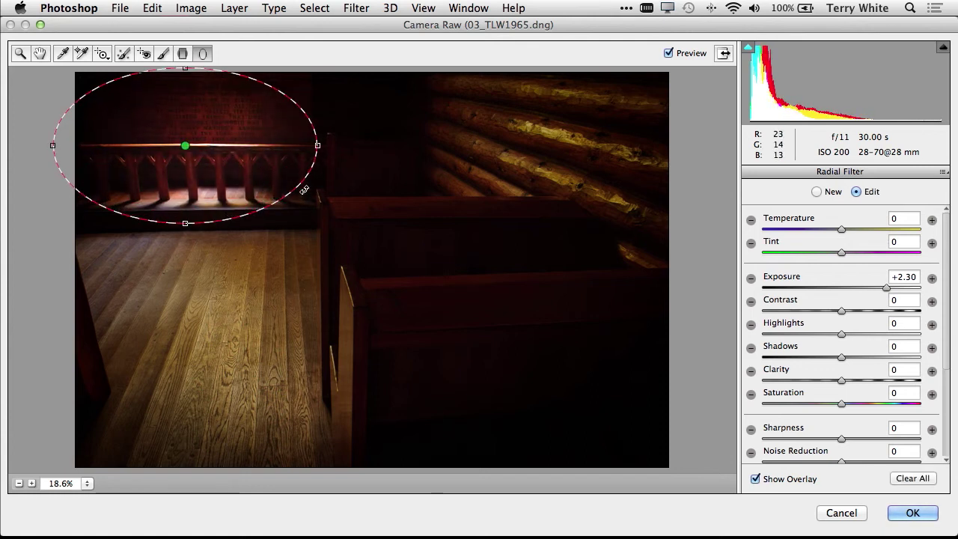
{"action": "left_click_drag", "start_coordinate": [468, 372], "coordinate": [558, 409]}
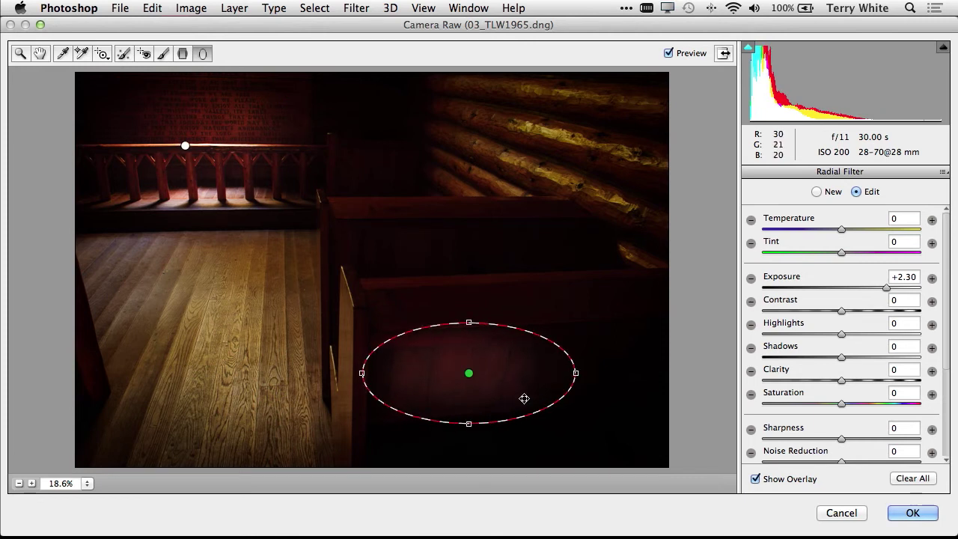
{"action": "left_click", "coordinate": [912, 513]}
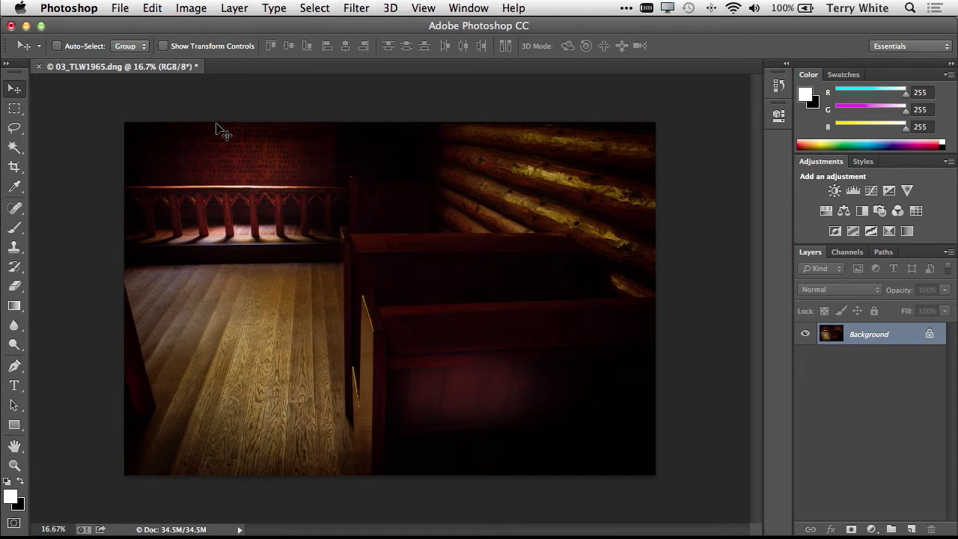
{"action": "left_click", "coordinate": [120, 9]}
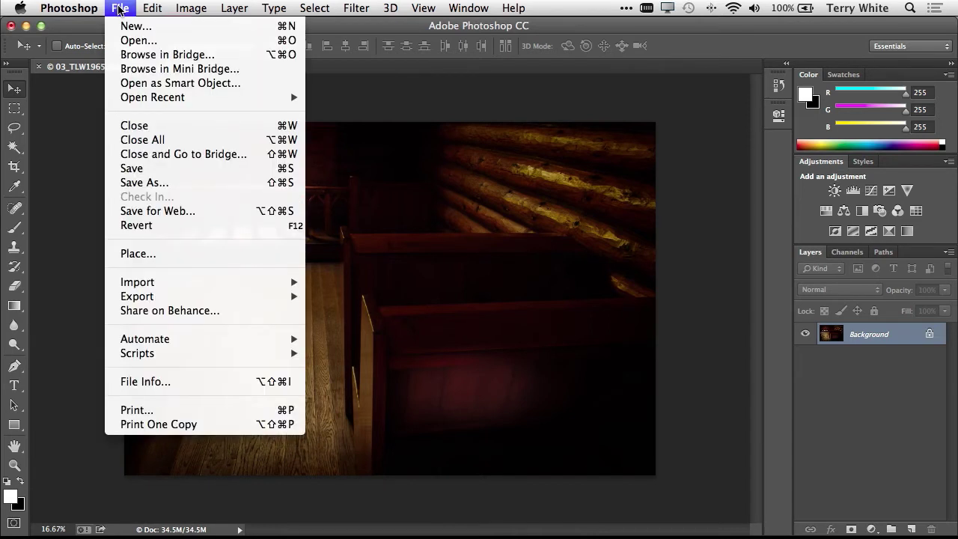
{"action": "left_click", "coordinate": [221, 313]}
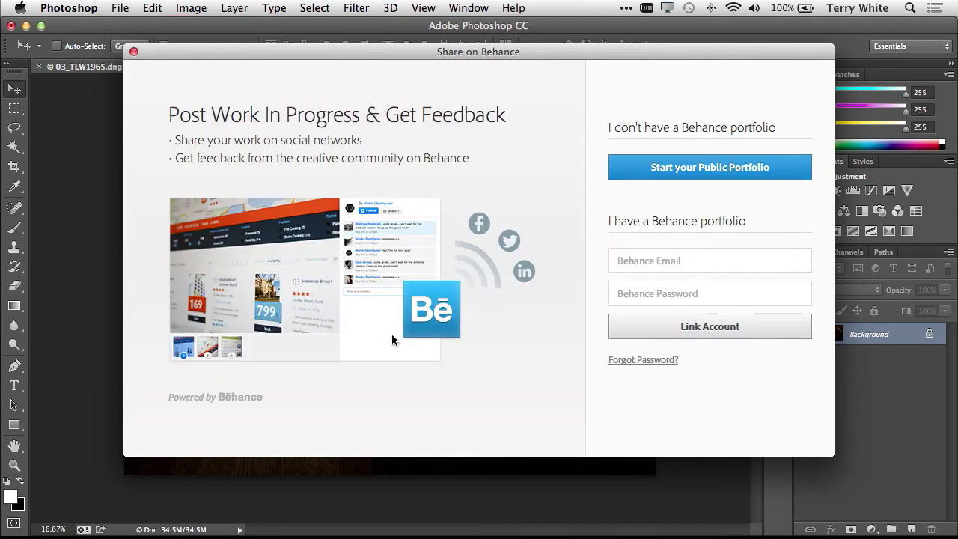
{"action": "left_click", "coordinate": [134, 53]}
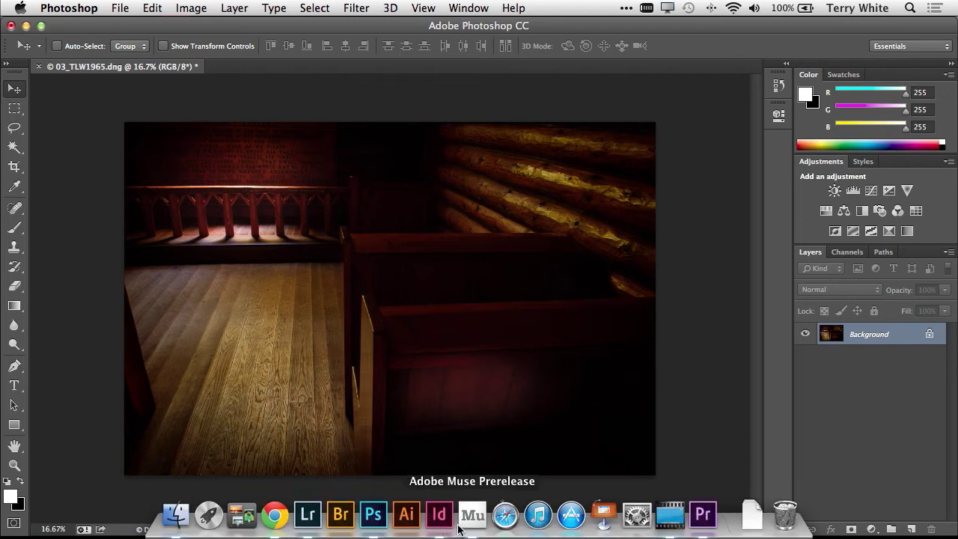
Drag the six .MOV clips, _DSC3613 through _DSC3710, from Finder's DLSR video folder into the Project panel.
{"action": "left_click", "coordinate": [703, 514]}
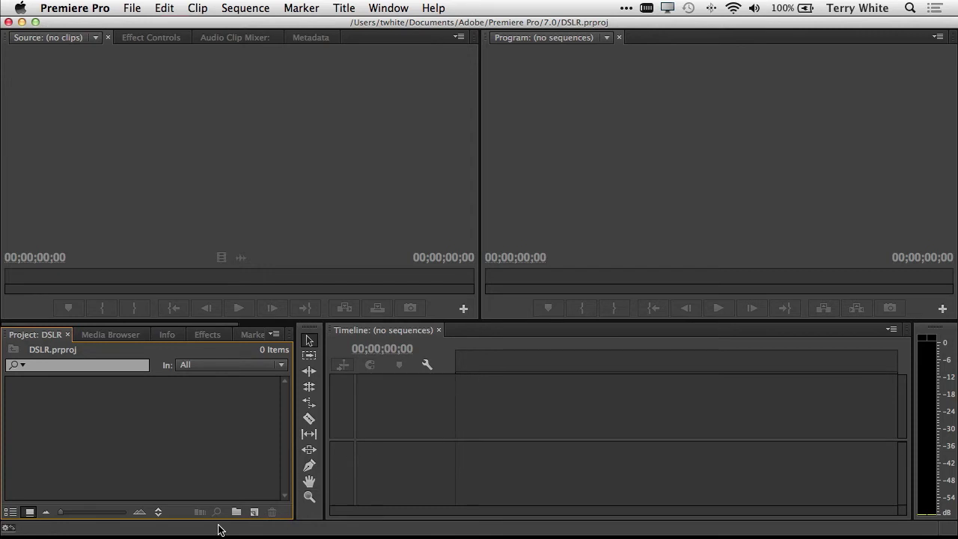
{"action": "left_click", "coordinate": [176, 515]}
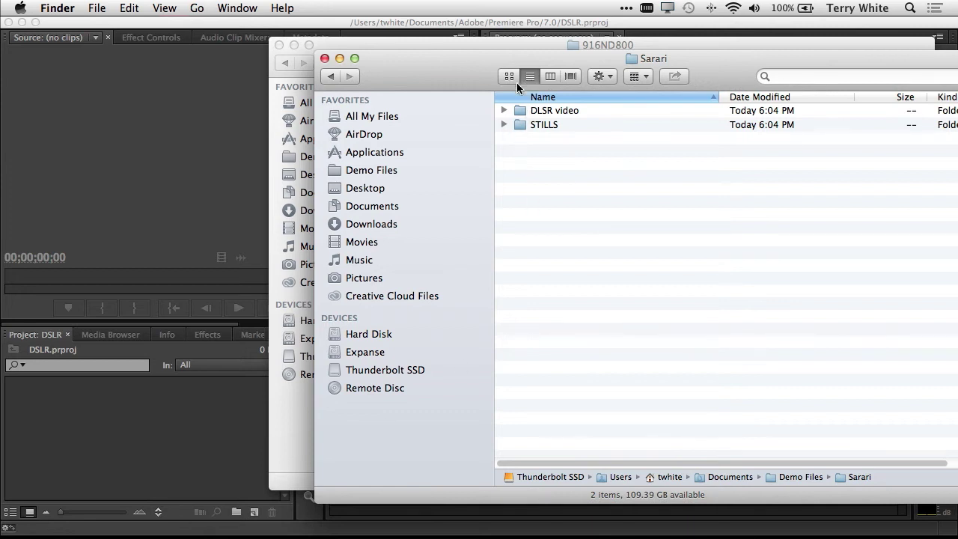
{"action": "left_click", "coordinate": [554, 113]}
{"action": "left_click", "coordinate": [504, 111]}
{"action": "left_click", "coordinate": [573, 126]}
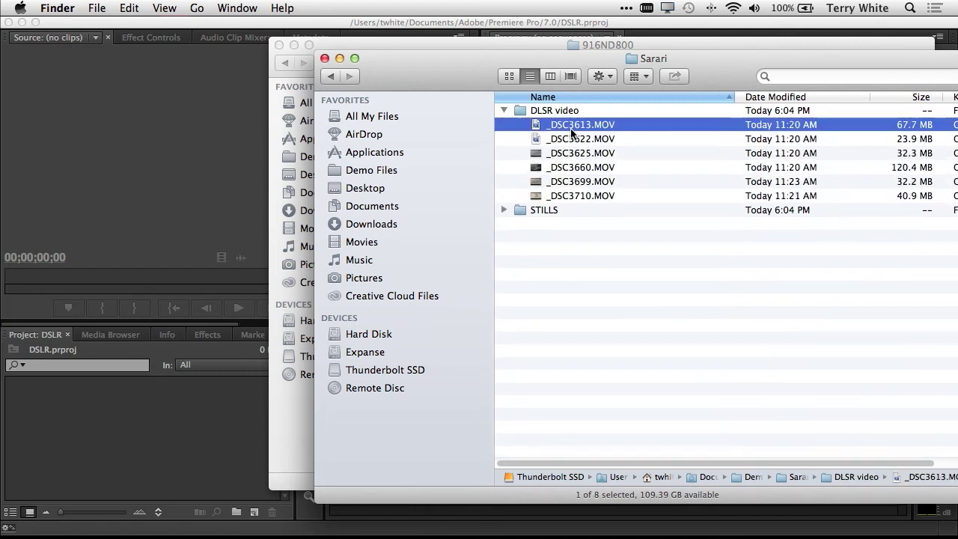
{"action": "left_click", "coordinate": [581, 195], "text": "shift"}
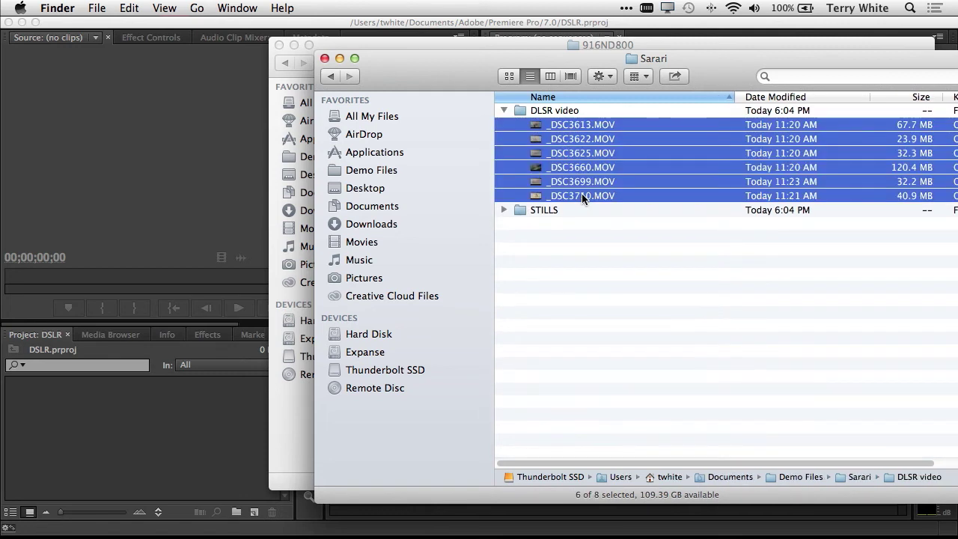
{"action": "left_click_drag", "start_coordinate": [582, 197], "coordinate": [207, 429]}
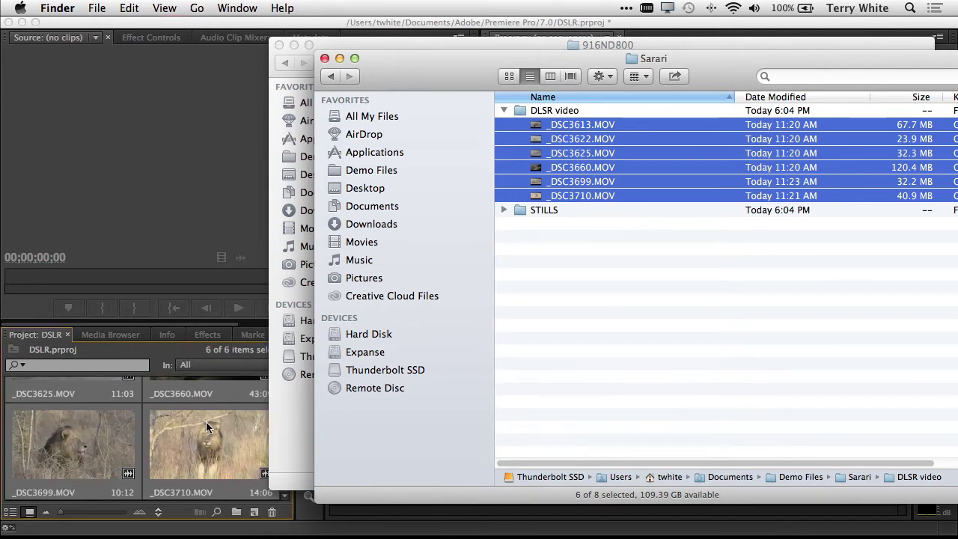
{"action": "left_click", "coordinate": [222, 412]}
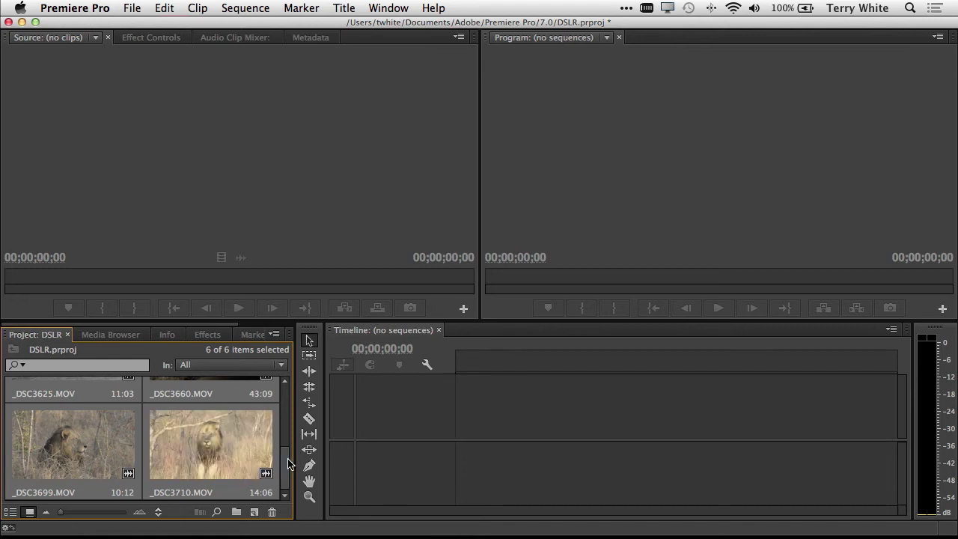
{"action": "left_click_drag", "start_coordinate": [287, 463], "coordinate": [287, 402]}
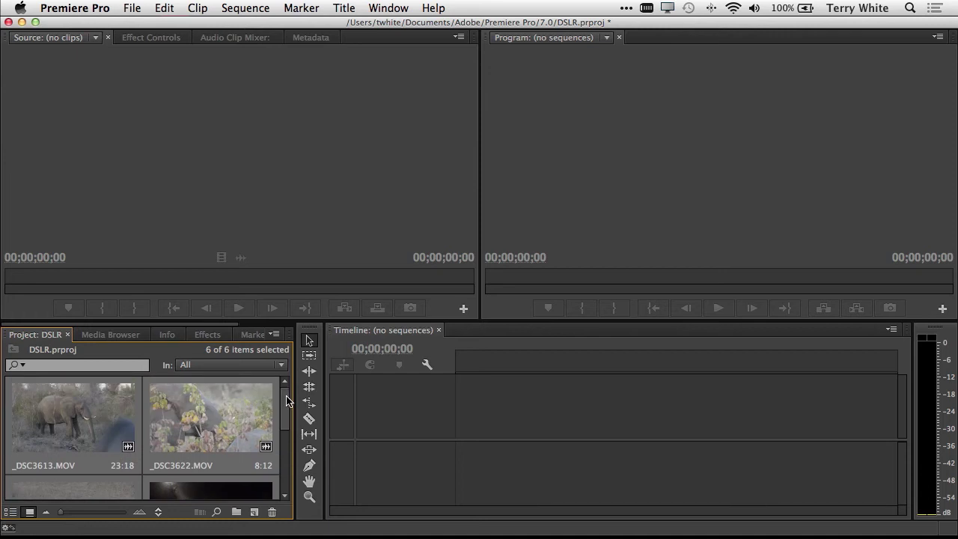
{"action": "mouse_move", "coordinate": [287, 401]}
{"action": "left_mouse_down"}
{"action": "mouse_move", "coordinate": [287, 462]}
{"action": "mouse_move", "coordinate": [287, 438]}
{"action": "left_mouse_up"}
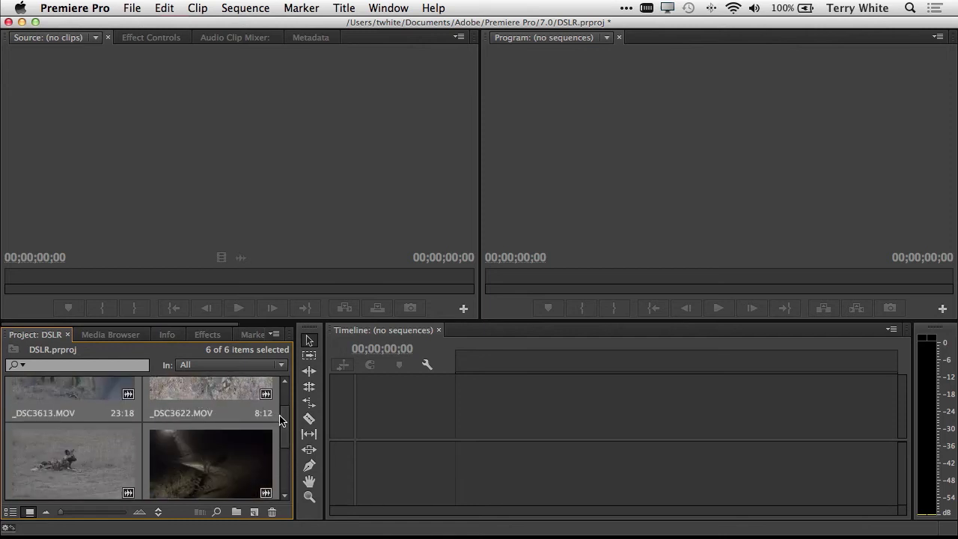
{"action": "left_click_drag", "start_coordinate": [288, 419], "coordinate": [286, 390]}
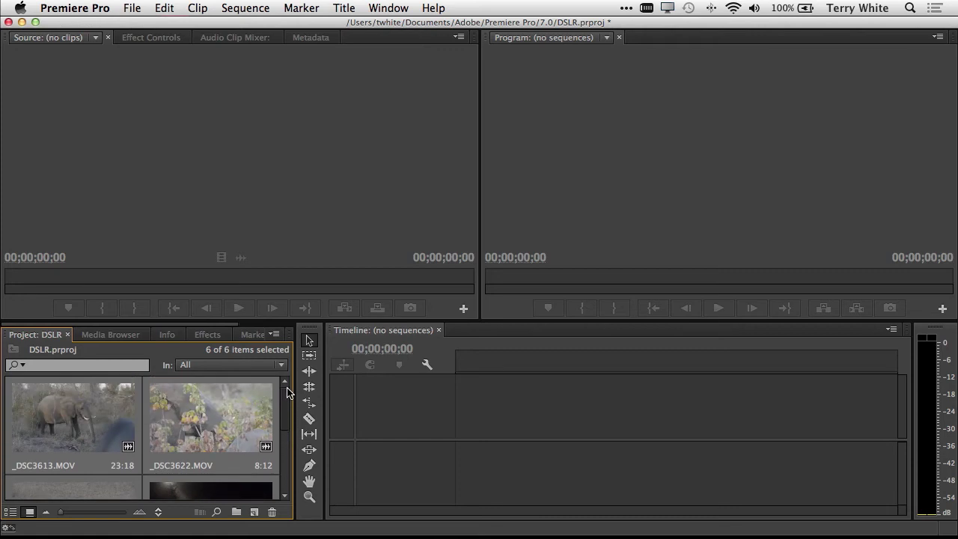
{"action": "left_click", "coordinate": [55, 421]}
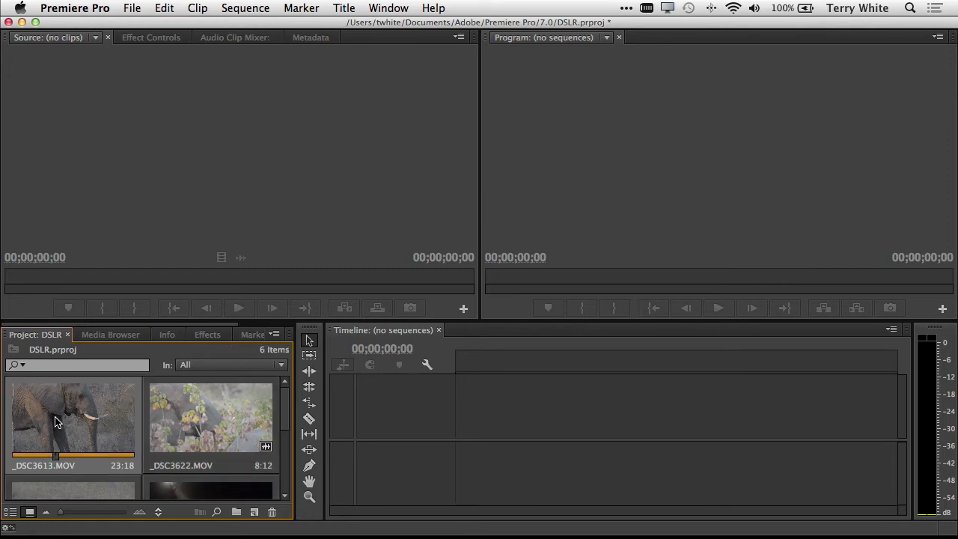
Create a new _DSC3613.MOV sequence from the elephant clip's context menu.
{"action": "right_click", "coordinate": [55, 422]}
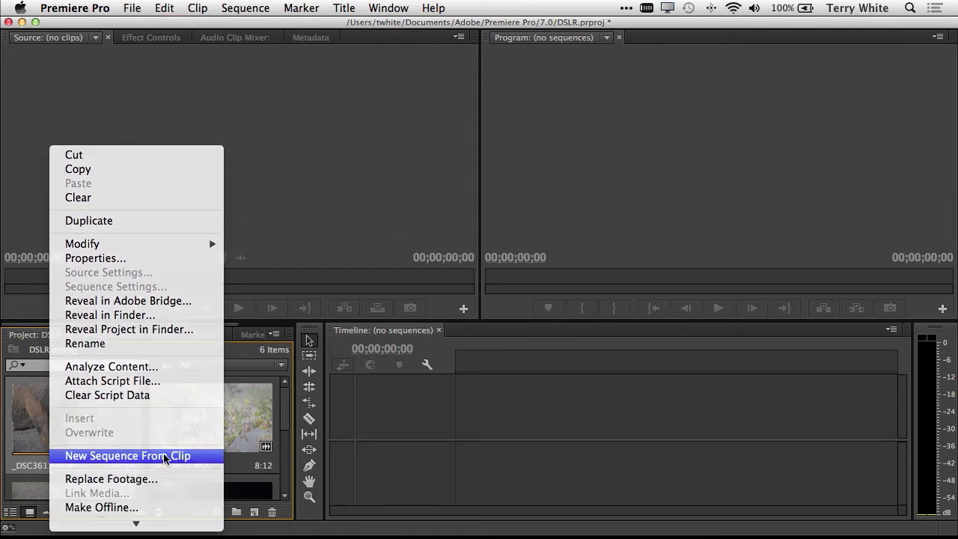
{"action": "left_click", "coordinate": [166, 458]}
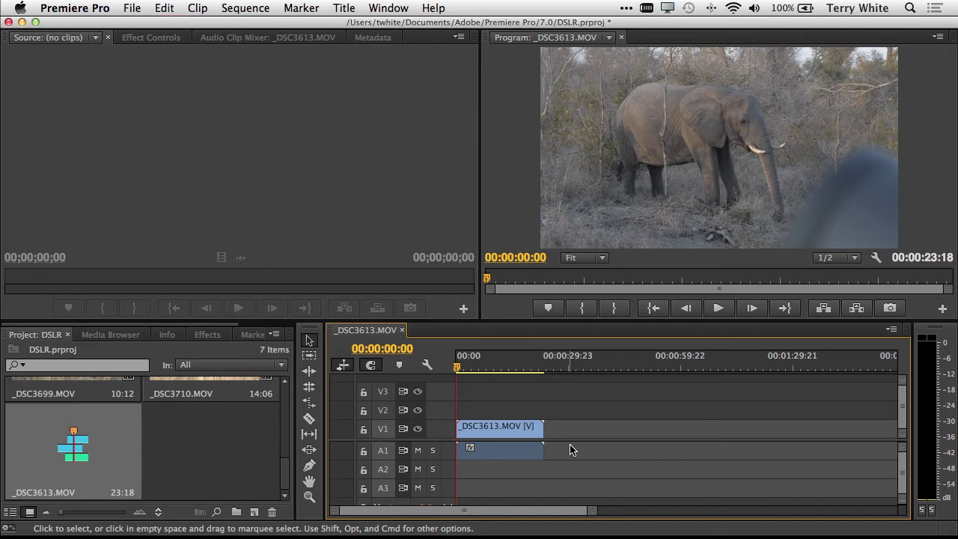
Select the five remaining wildlife clips, _DSC3622 through _DSC3710, in the Project panel.
{"action": "mouse_move", "coordinate": [457, 366]}
{"action": "left_mouse_down"}
{"action": "mouse_move", "coordinate": [505, 370]}
{"action": "mouse_move", "coordinate": [476, 373]}
{"action": "left_mouse_up"}
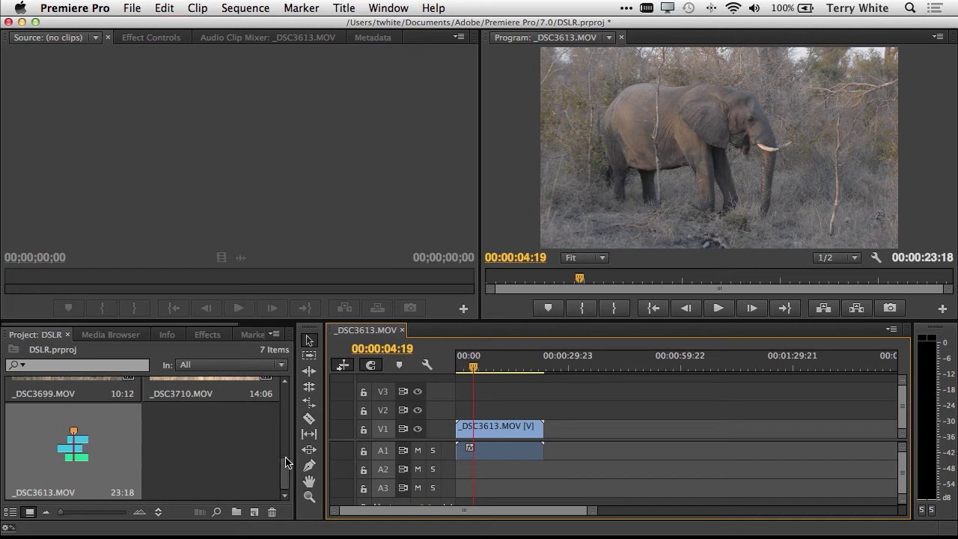
{"action": "left_click_drag", "start_coordinate": [288, 461], "coordinate": [290, 400]}
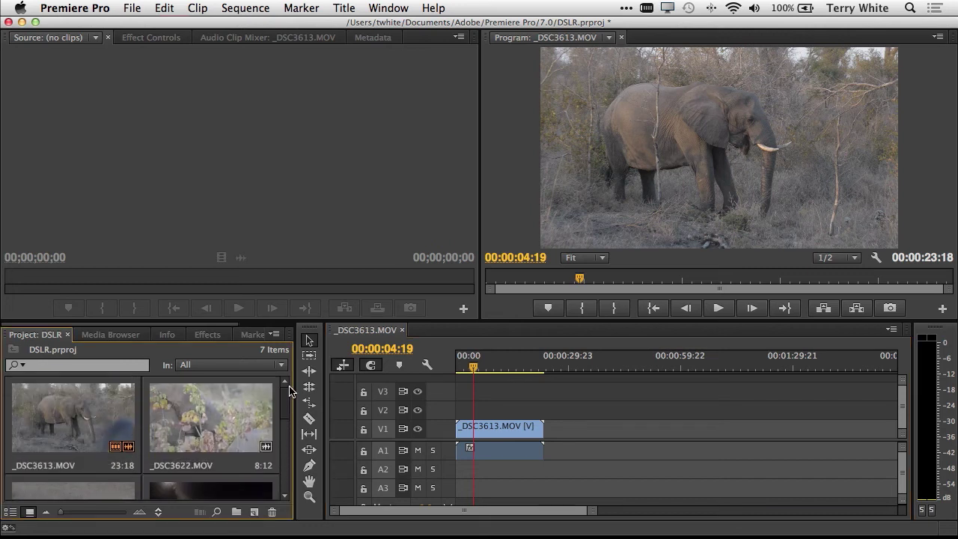
{"action": "left_click", "coordinate": [242, 411]}
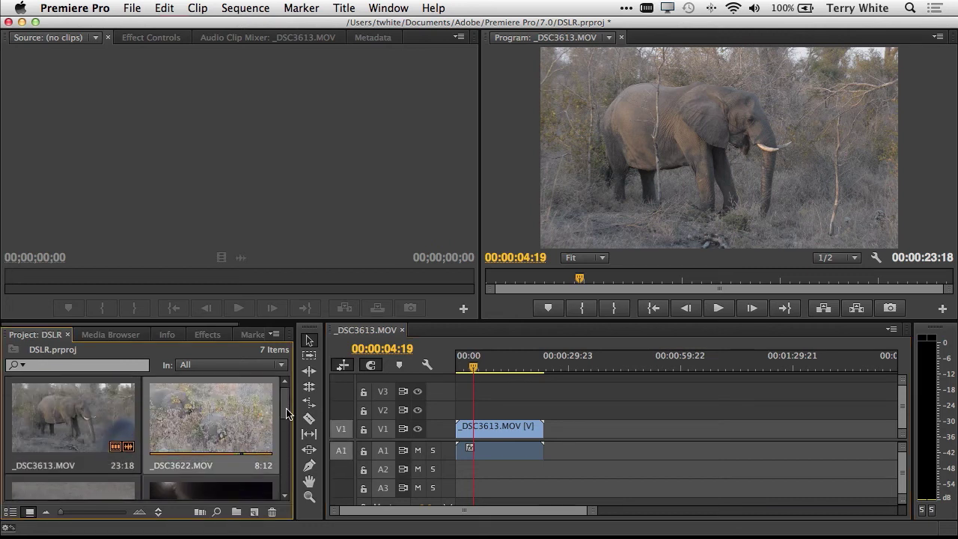
{"action": "scroll", "coordinate": [284, 417], "scroll_direction": "down", "scroll_amount": 3}
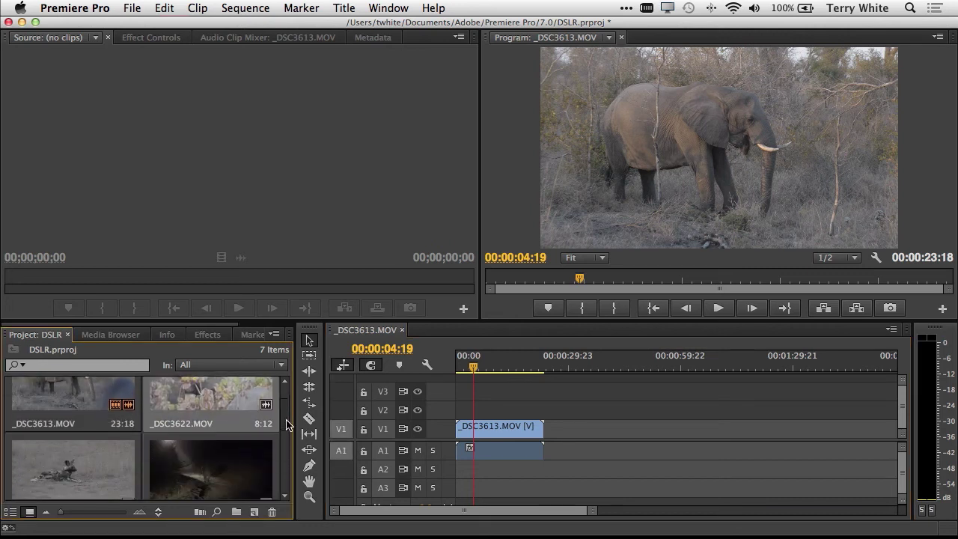
{"action": "left_click", "coordinate": [243, 455]}
{"action": "scroll", "coordinate": [211, 456], "scroll_direction": "down", "scroll_amount": 5}
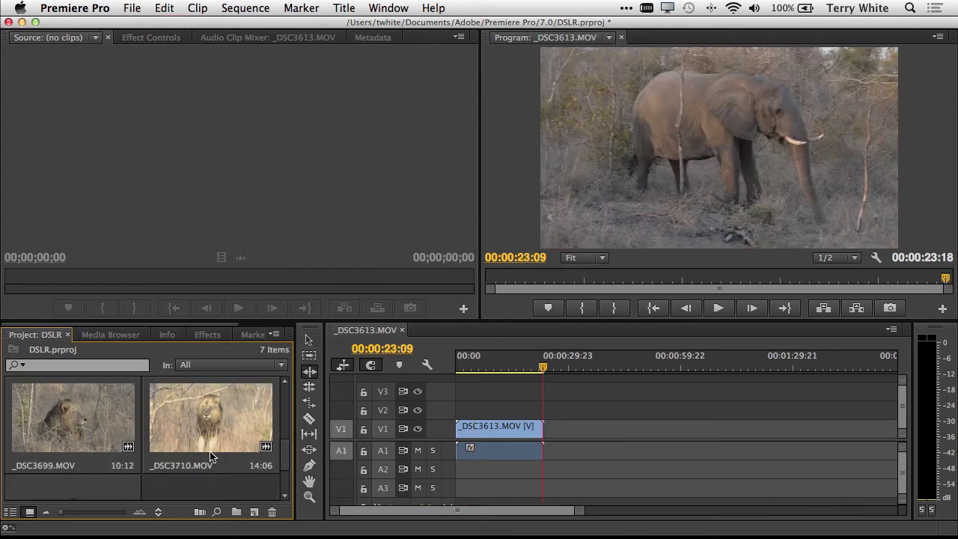
{"action": "left_click", "coordinate": [211, 449], "text": "shift"}
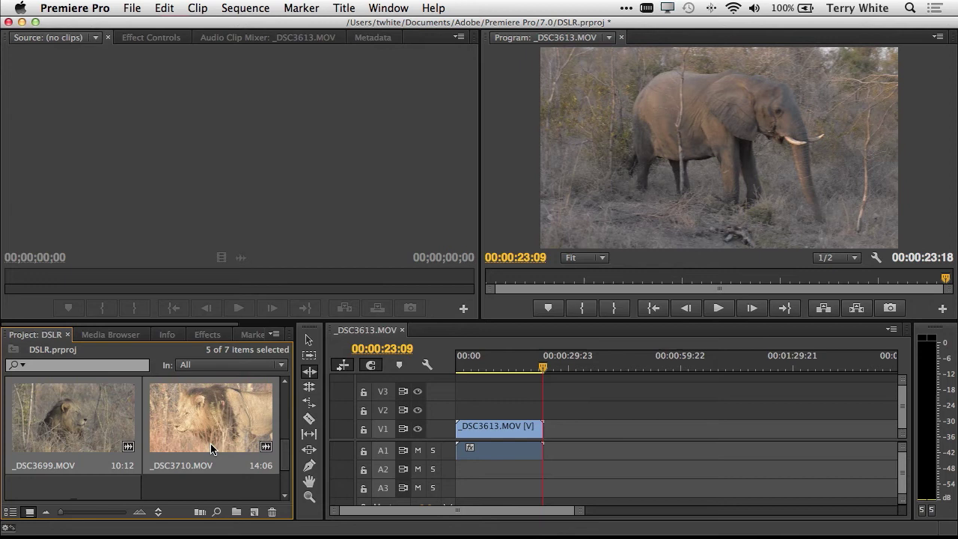
Insert the five clips after the elephant clip using a Cmd insert-drop on the Program monitor.
{"action": "left_click_drag", "start_coordinate": [202, 437], "coordinate": [639, 221]}
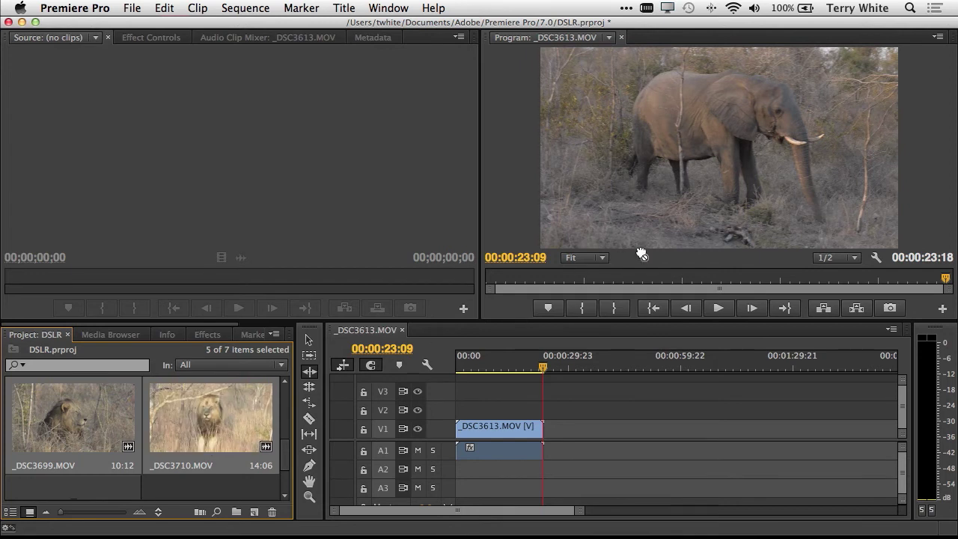
{"action": "key", "text": "super"}
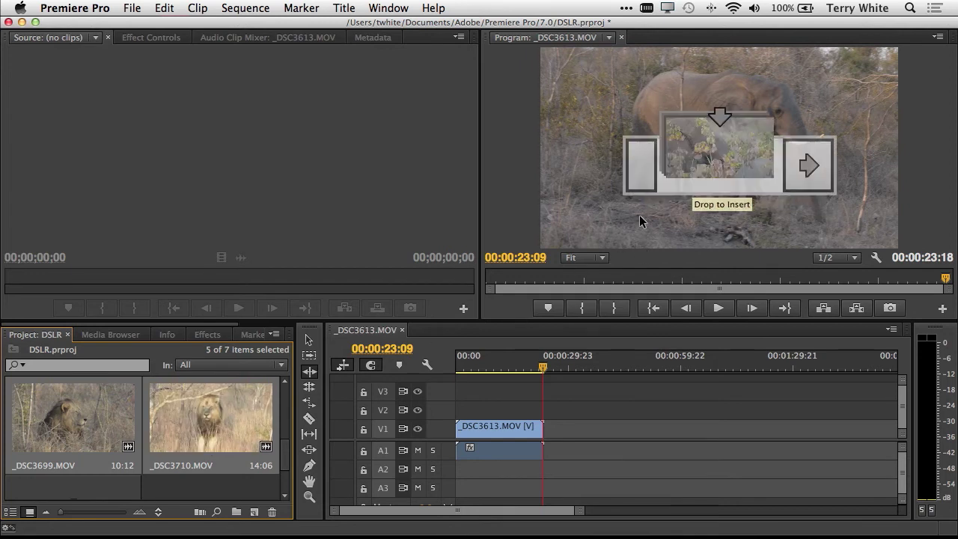
{"action": "left_click_drag", "start_coordinate": [639, 215], "coordinate": [639, 215]}
{"action": "left_click_drag", "start_coordinate": [667, 180], "coordinate": [667, 180]}
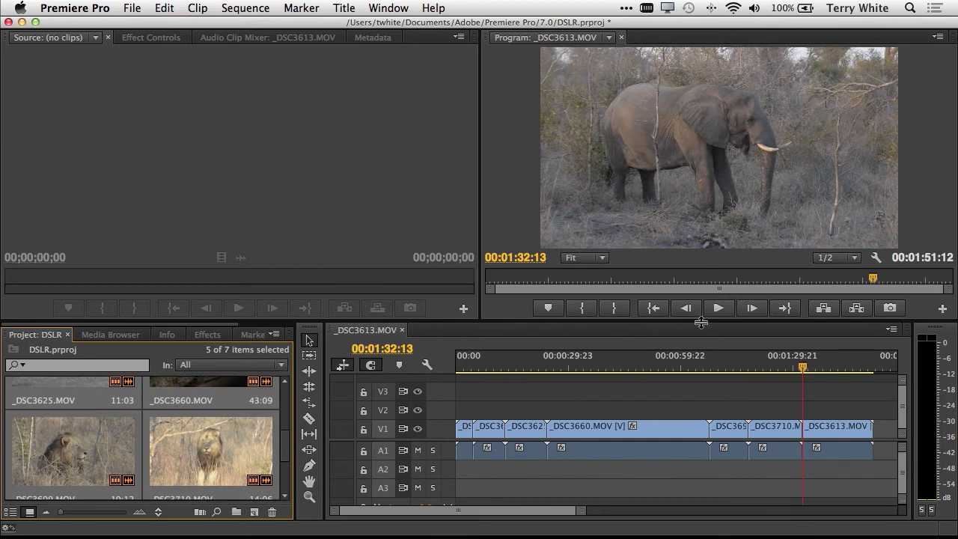
{"action": "mouse_move", "coordinate": [803, 372]}
{"action": "left_mouse_down"}
{"action": "mouse_move", "coordinate": [523, 376]}
{"action": "mouse_move", "coordinate": [453, 392]}
{"action": "mouse_move", "coordinate": [466, 392]}
{"action": "left_mouse_up"}
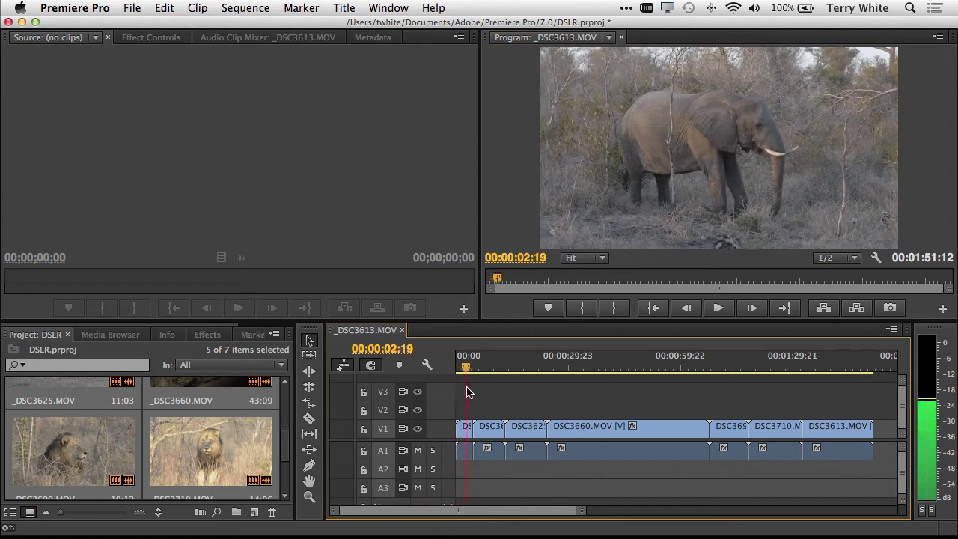
{"action": "left_click", "coordinate": [309, 372]}
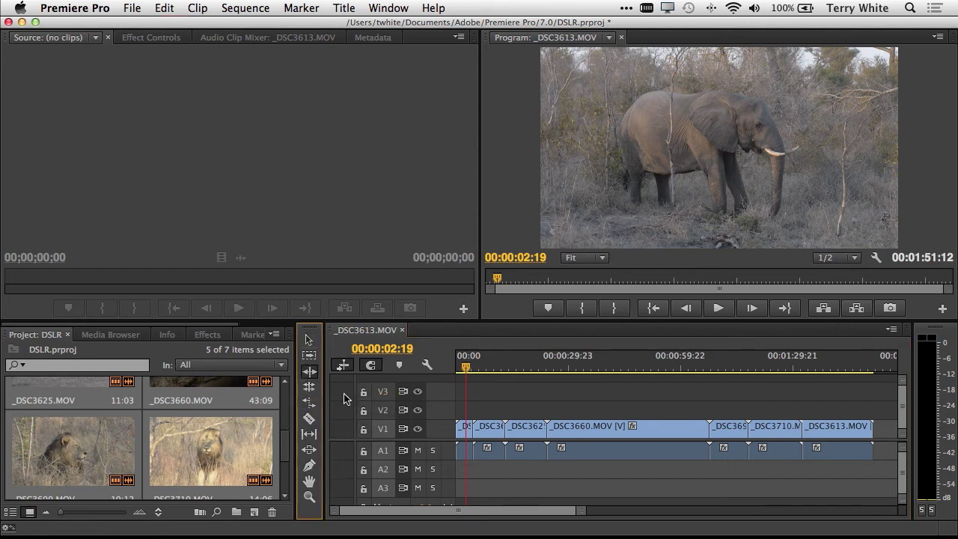
{"action": "left_click", "coordinate": [461, 432]}
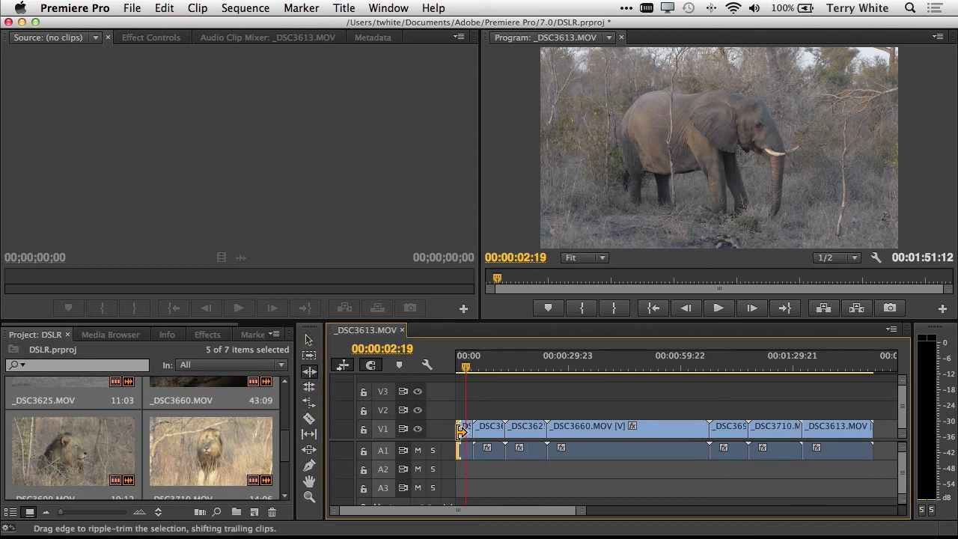
{"action": "left_click_drag", "start_coordinate": [463, 432], "coordinate": [475, 432]}
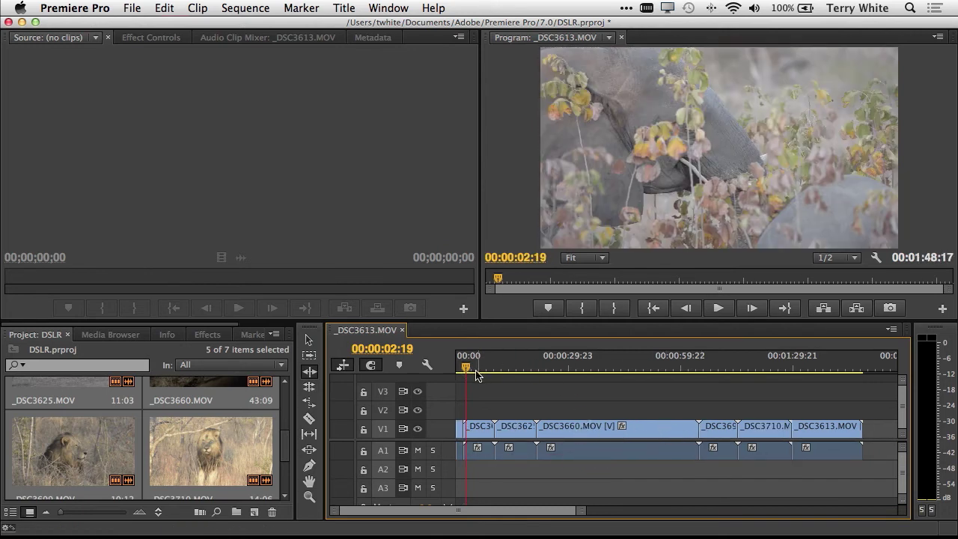
{"action": "mouse_move", "coordinate": [465, 370]}
{"action": "left_mouse_down"}
{"action": "mouse_move", "coordinate": [452, 372]}
{"action": "mouse_move", "coordinate": [479, 368]}
{"action": "left_mouse_up"}
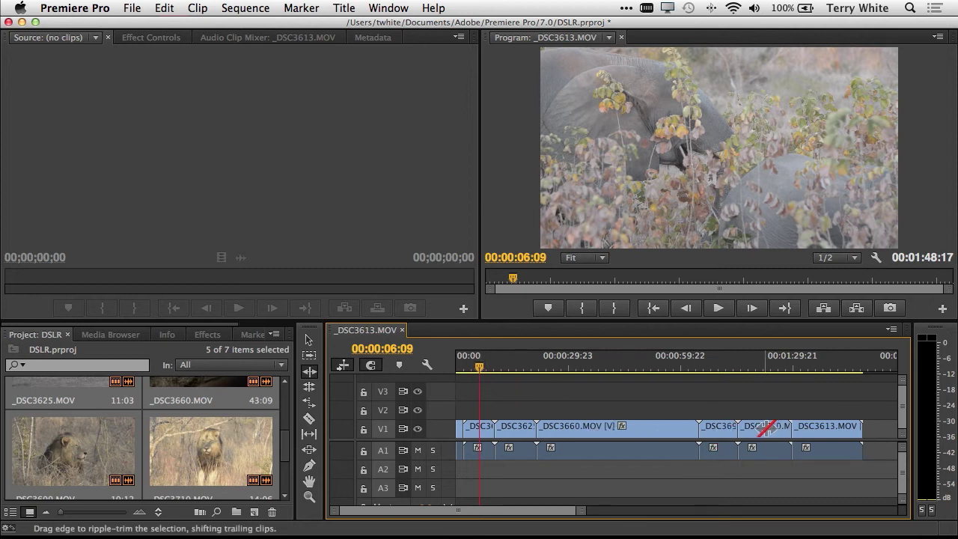
{"action": "left_click_drag", "start_coordinate": [479, 372], "coordinate": [605, 377]}
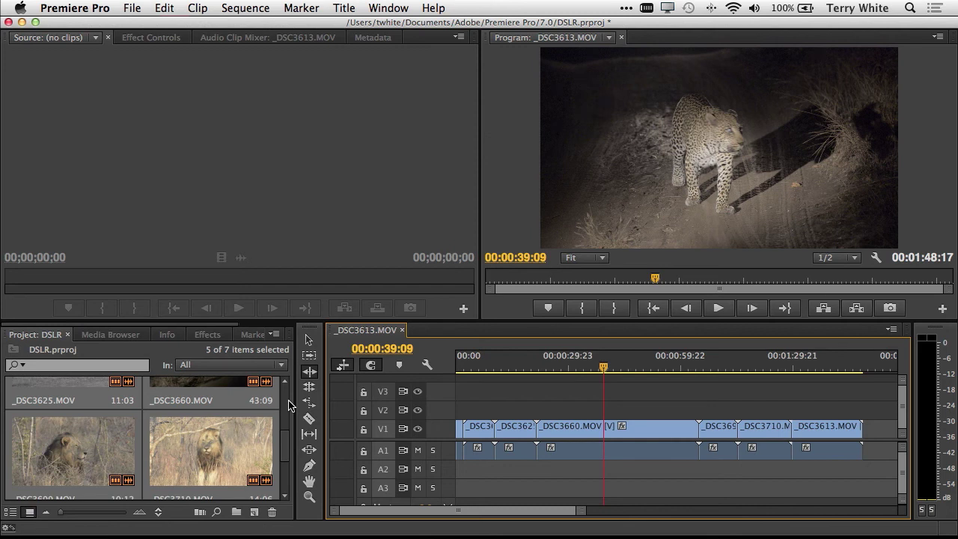
{"action": "key", "text": "super+Tab"}
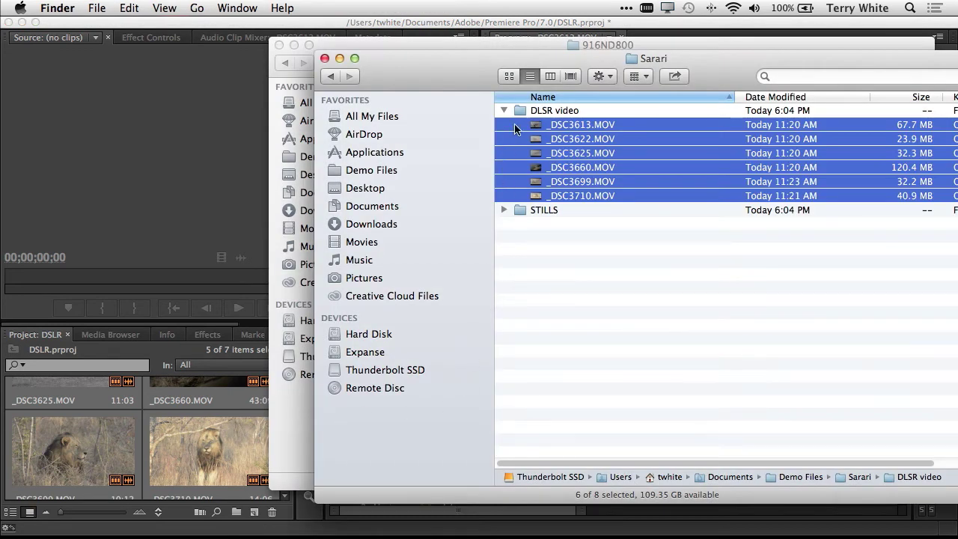
Import the STILLS folder into the project and open its bin.
{"action": "left_click", "coordinate": [506, 112]}
{"action": "mouse_move", "coordinate": [518, 126]}
{"action": "left_mouse_down"}
{"action": "mouse_move", "coordinate": [312, 345]}
{"action": "mouse_move", "coordinate": [216, 436]}
{"action": "mouse_move", "coordinate": [198, 437]}
{"action": "left_mouse_up"}
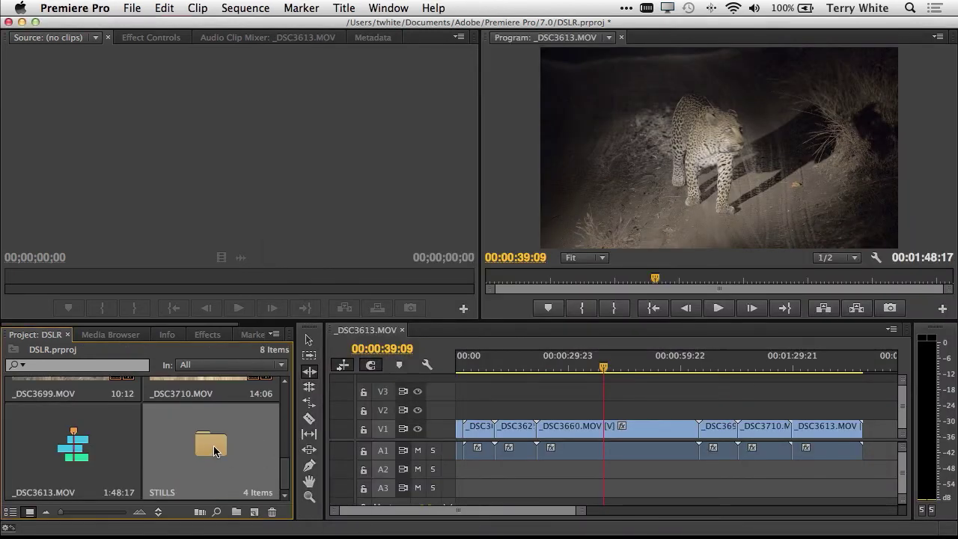
{"action": "double_click", "coordinate": [213, 452]}
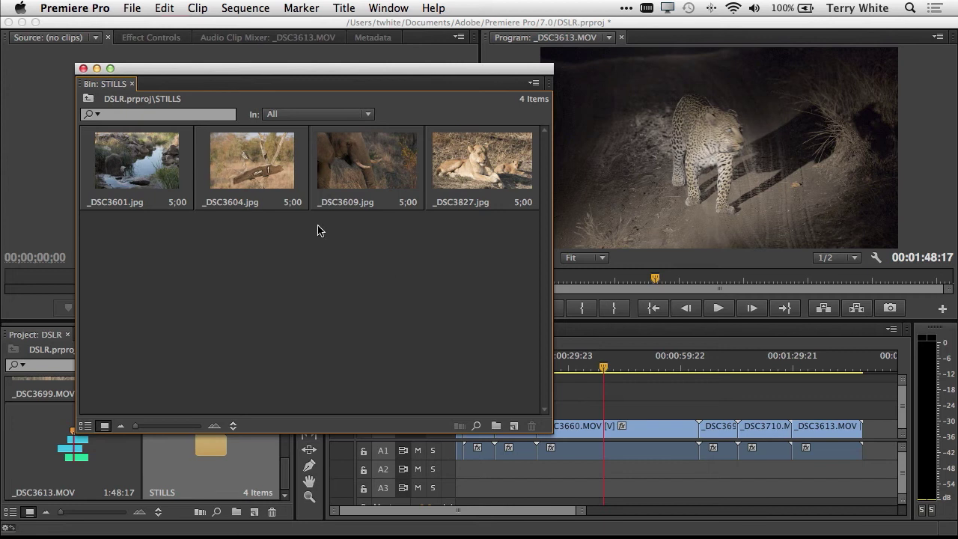
Reorder the stills to _DSC3604, _DSC3601, _DSC3827, _DSC3609.
{"action": "left_click_drag", "start_coordinate": [144, 172], "coordinate": [277, 178]}
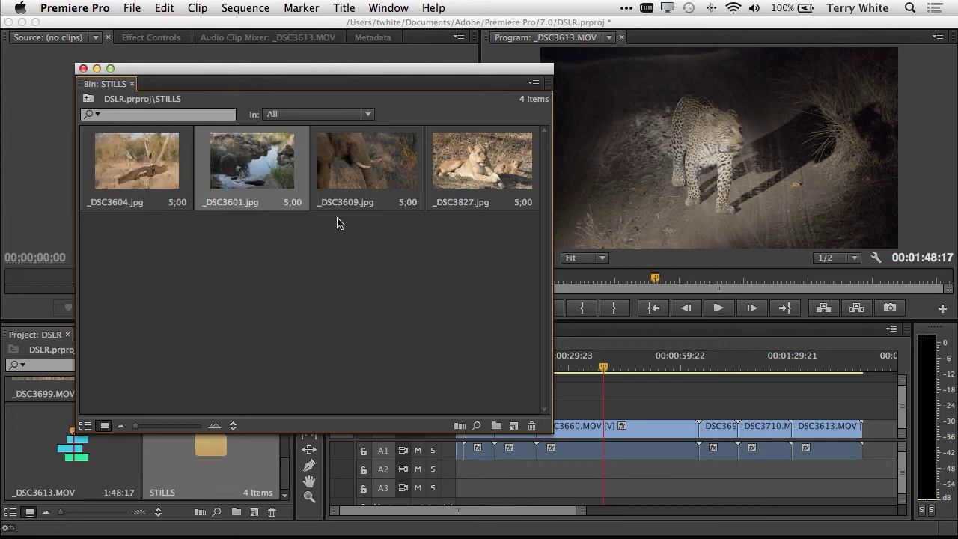
{"action": "left_click_drag", "start_coordinate": [362, 175], "coordinate": [524, 170]}
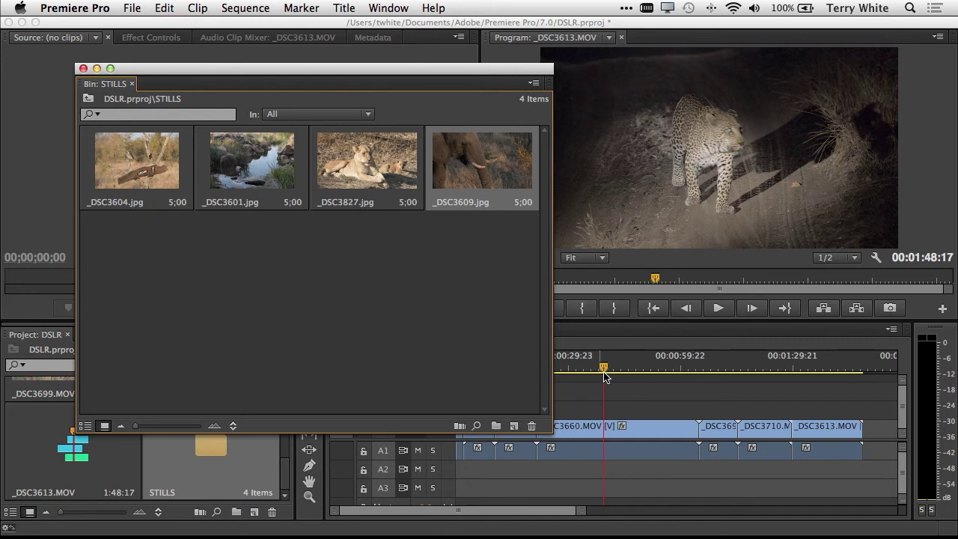
{"action": "mouse_move", "coordinate": [605, 372]}
{"action": "left_mouse_down"}
{"action": "mouse_move", "coordinate": [829, 363]}
{"action": "mouse_move", "coordinate": [863, 404]}
{"action": "left_mouse_up"}
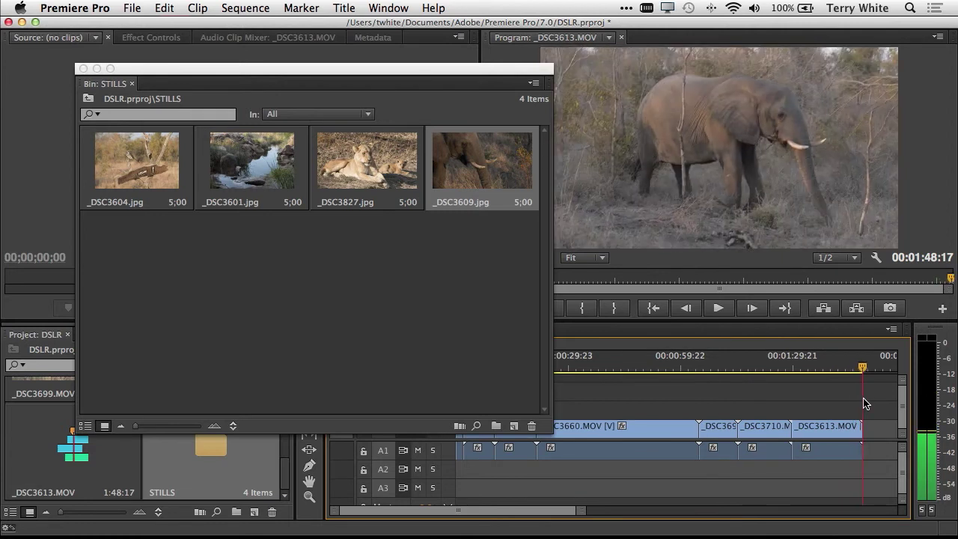
Automate all four stills to the sequence sequentially with default transitions, reaching 2:04:18.
{"action": "left_click", "coordinate": [141, 172]}
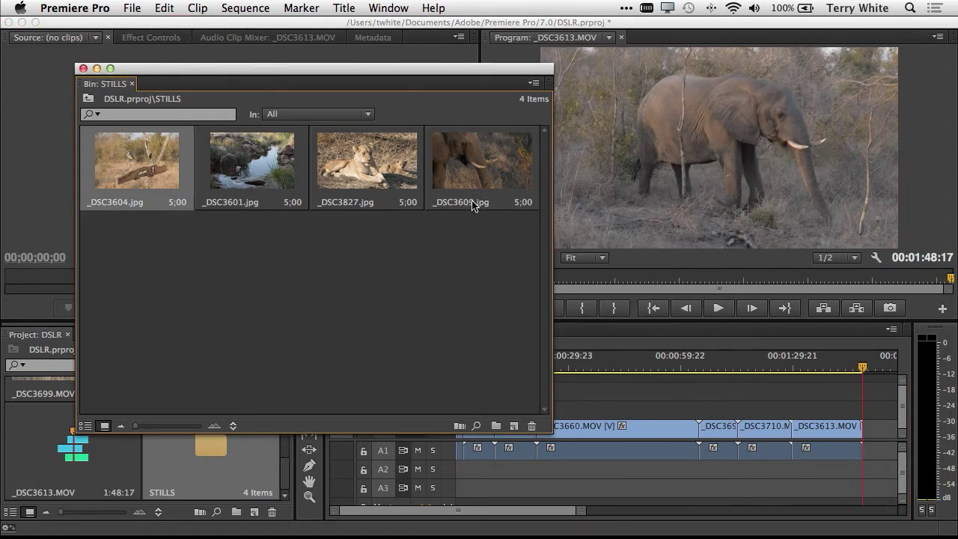
{"action": "left_click", "coordinate": [482, 185], "text": "shift"}
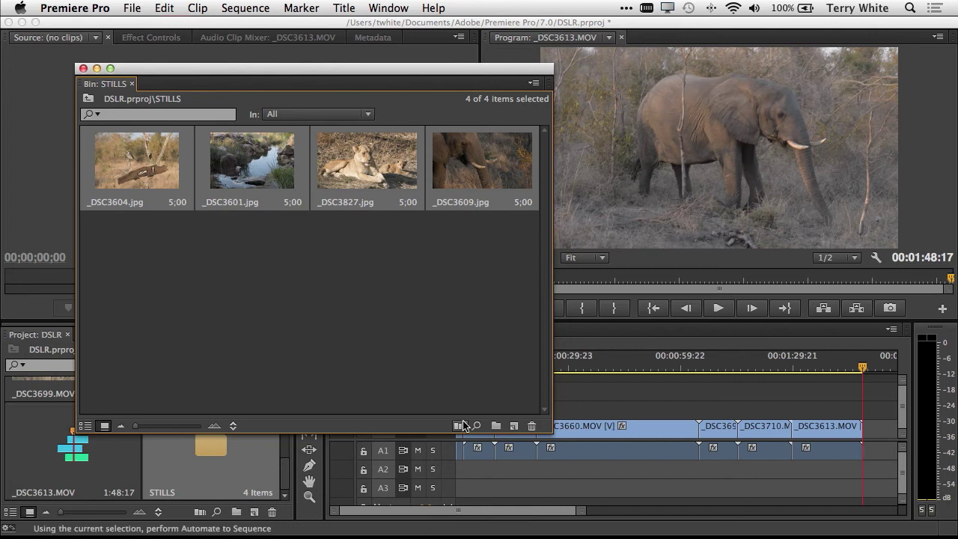
{"action": "left_click", "coordinate": [459, 427]}
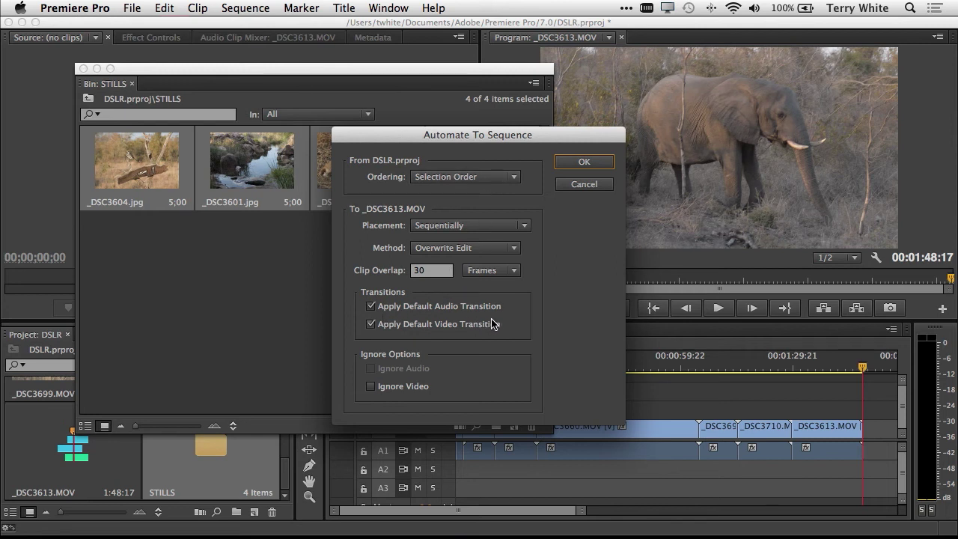
{"action": "left_click", "coordinate": [561, 163]}
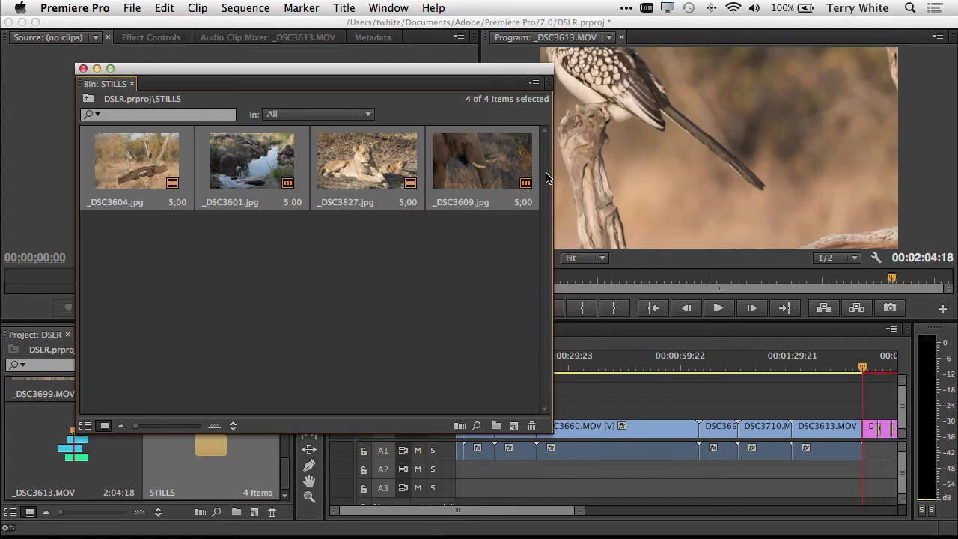
Close the floating STILLS bin and play the sequence end through the new stills.
{"action": "left_click", "coordinate": [83, 69]}
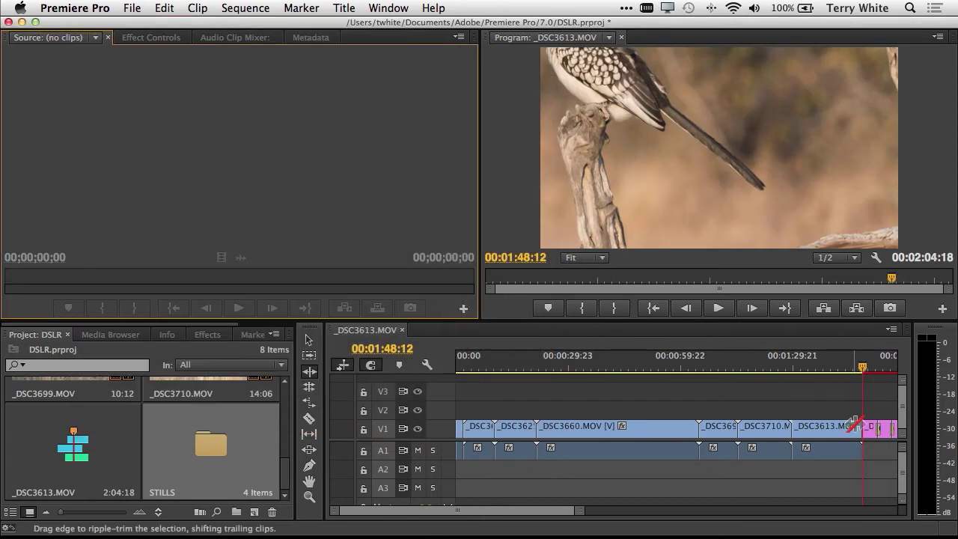
{"action": "left_click_drag", "start_coordinate": [575, 513], "coordinate": [601, 516]}
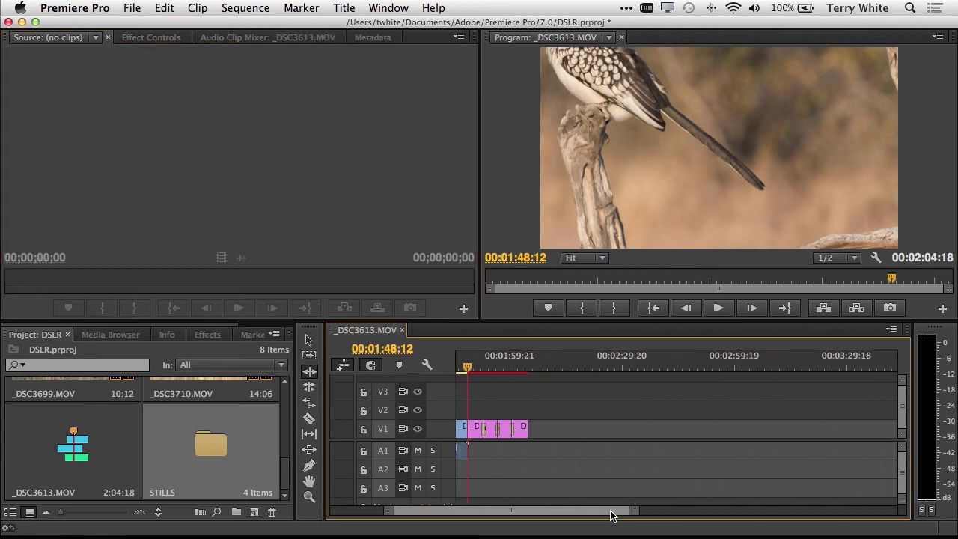
{"action": "key", "text": "space"}
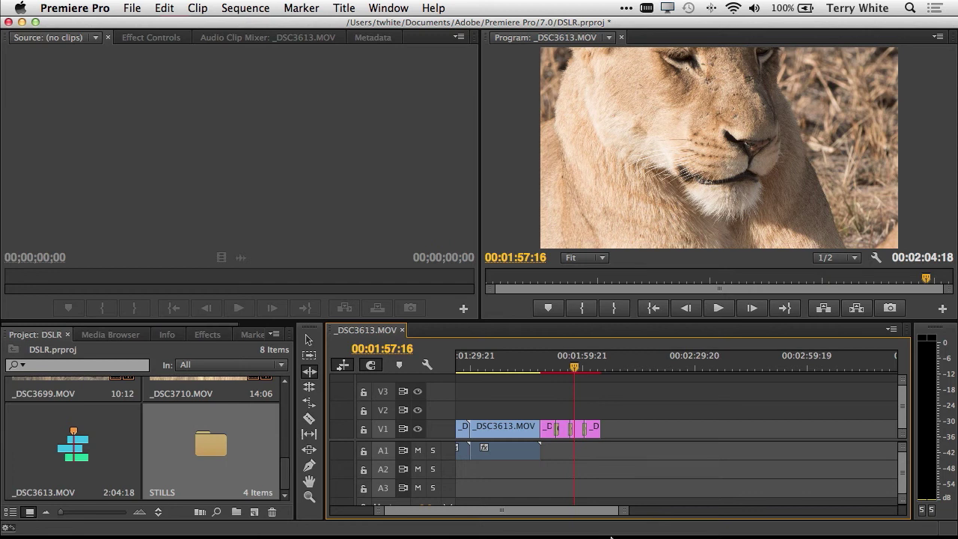
{"action": "mouse_move", "coordinate": [470, 535]}
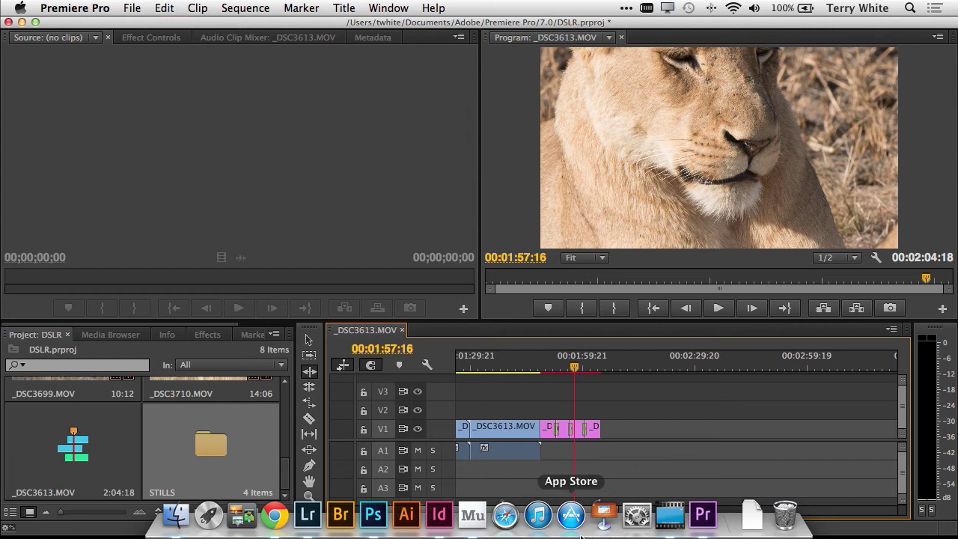
Open the Muse Home page from Plan view and preview it in the browser.
{"action": "left_click", "coordinate": [471, 516]}
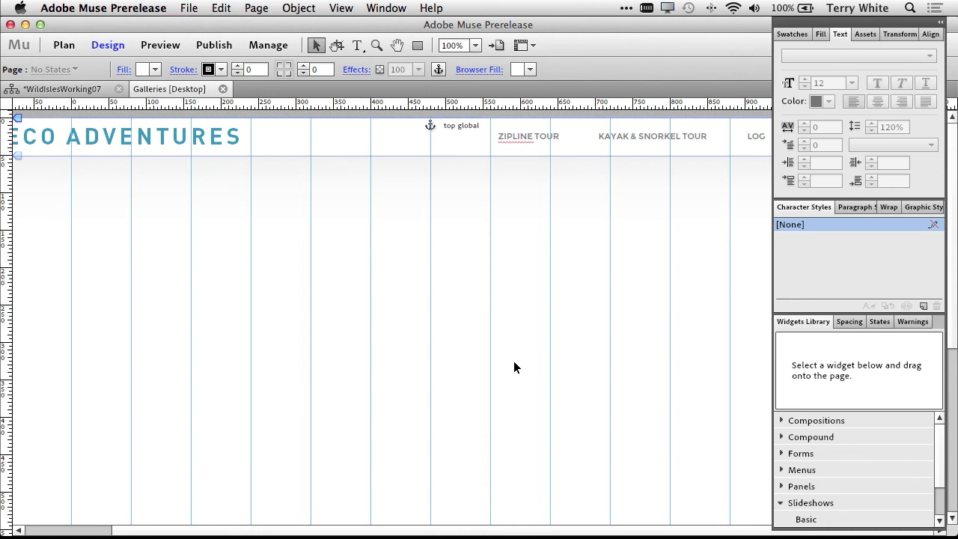
{"action": "left_click", "coordinate": [68, 89]}
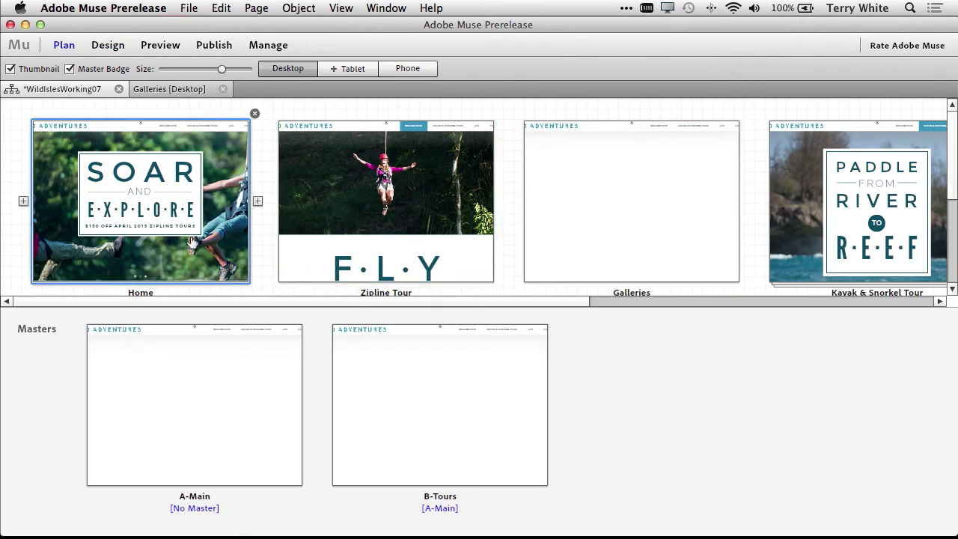
{"action": "double_click", "coordinate": [232, 244]}
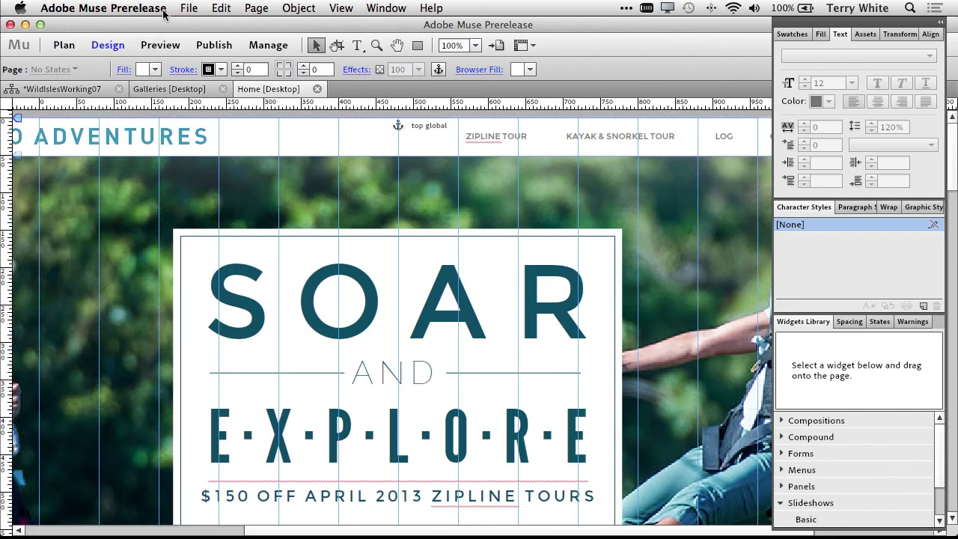
{"action": "left_click", "coordinate": [185, 7]}
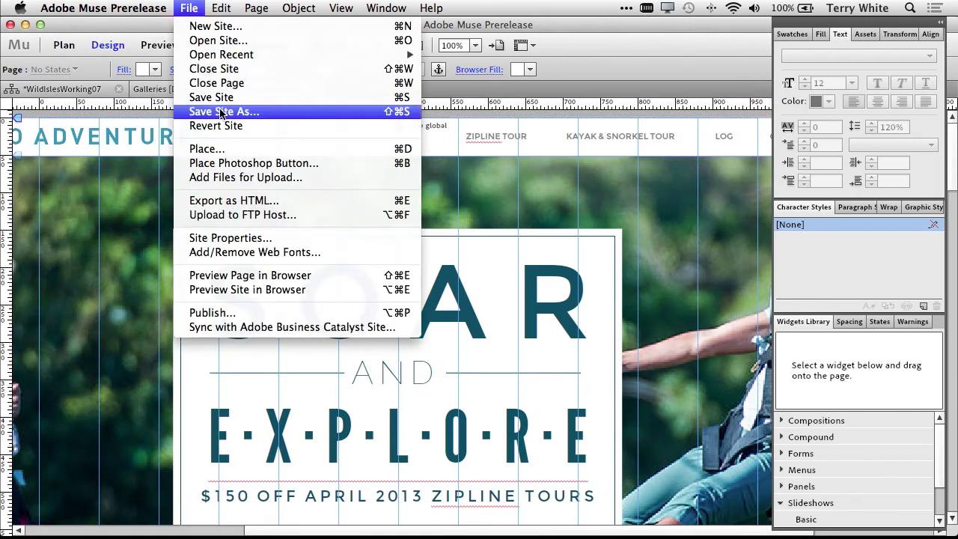
{"action": "left_click", "coordinate": [288, 279]}
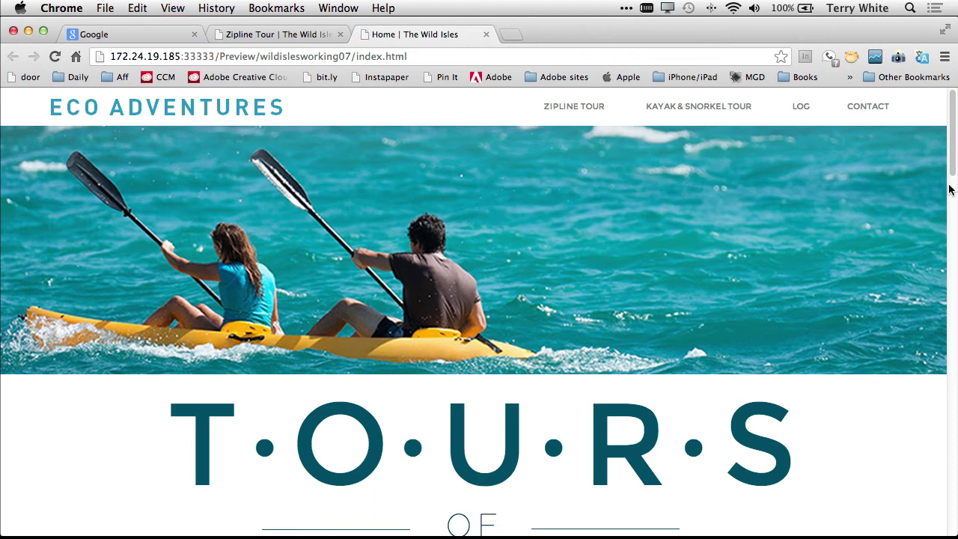
Scroll the Chrome preview down to the Log section, then return to Muse.
{"action": "left_click_drag", "start_coordinate": [952, 166], "coordinate": [953, 309]}
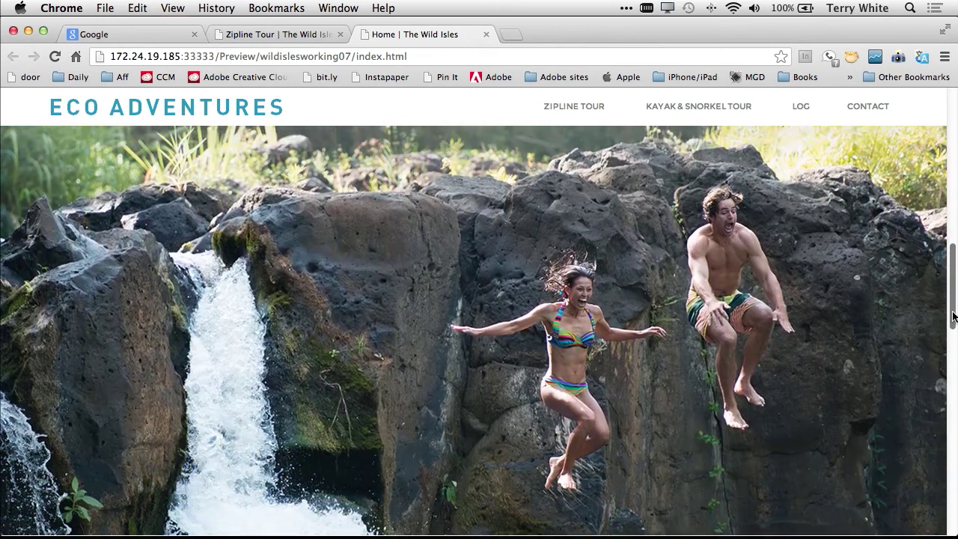
{"action": "mouse_move", "coordinate": [954, 308]}
{"action": "left_mouse_down"}
{"action": "mouse_move", "coordinate": [946, 273]}
{"action": "mouse_move", "coordinate": [954, 383]}
{"action": "mouse_move", "coordinate": [926, 409]}
{"action": "left_mouse_up"}
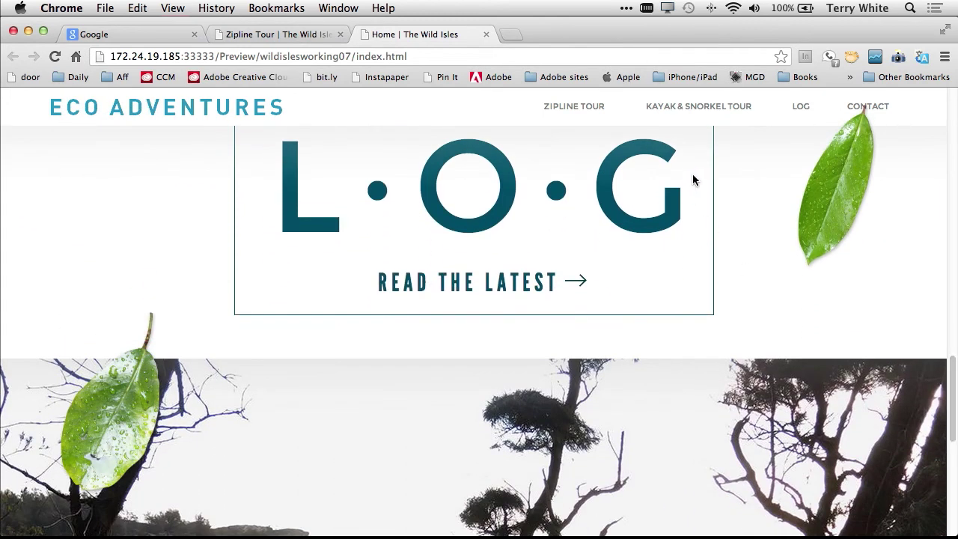
{"action": "key", "text": "super+Tab"}
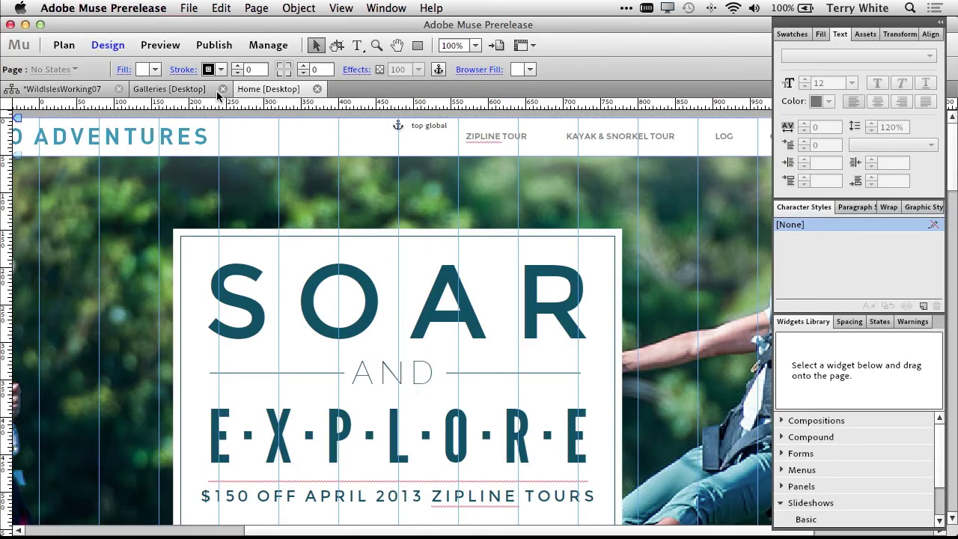
Place a blank slideshow on the Galleries page and turn off its captions and counter.
{"action": "left_click", "coordinate": [64, 90]}
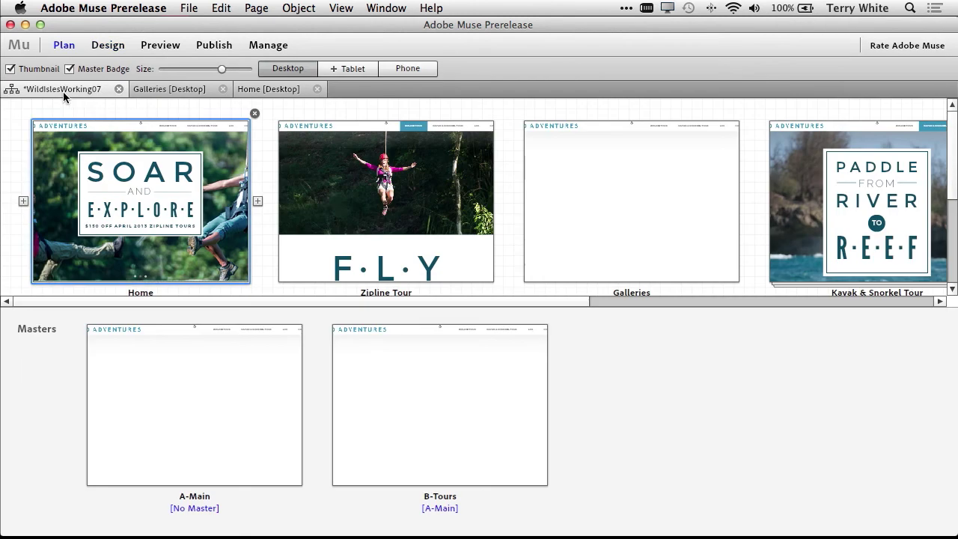
{"action": "double_click", "coordinate": [613, 217]}
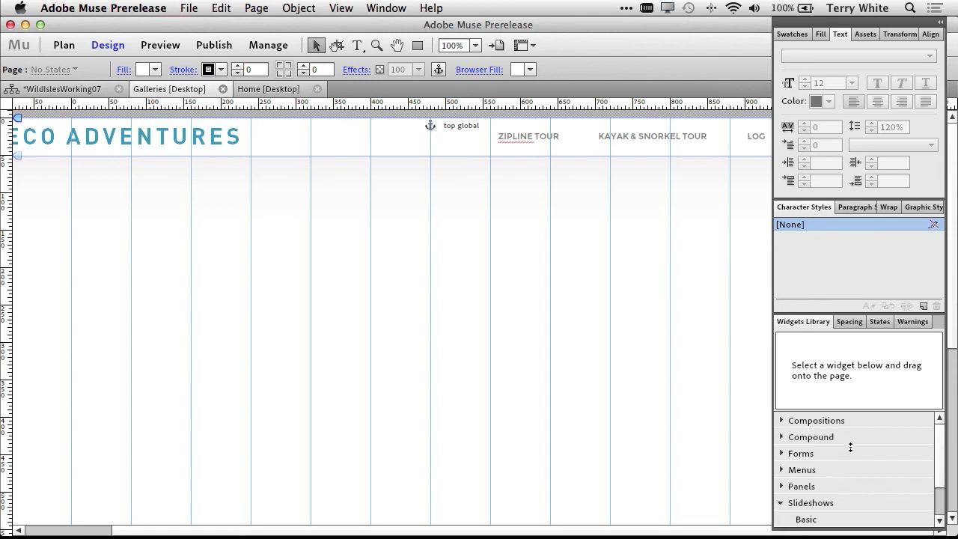
{"action": "scroll", "coordinate": [830, 496], "scroll_direction": "down", "scroll_amount": 3}
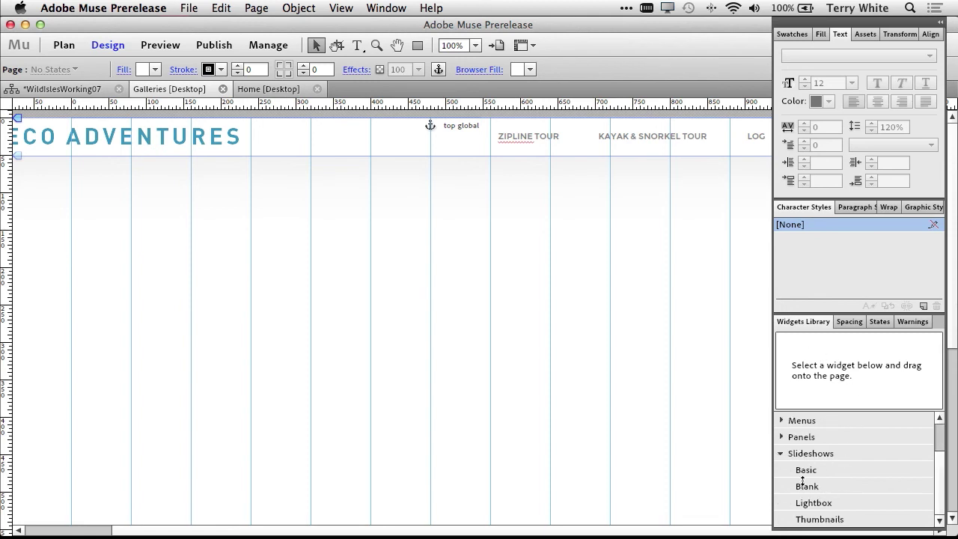
{"action": "mouse_move", "coordinate": [807, 488]}
{"action": "left_mouse_down"}
{"action": "mouse_move", "coordinate": [247, 234]}
{"action": "mouse_move", "coordinate": [183, 192]}
{"action": "left_mouse_up"}
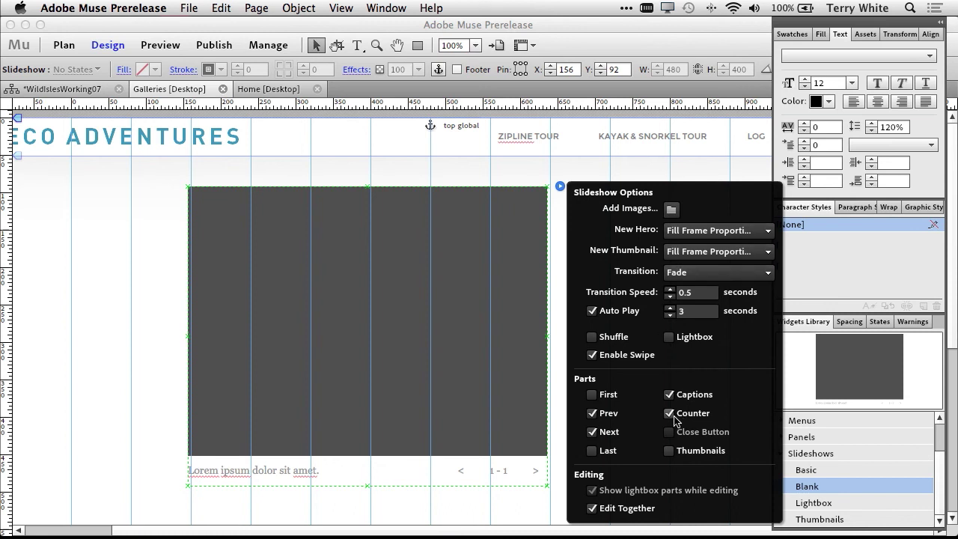
{"action": "left_click", "coordinate": [669, 395]}
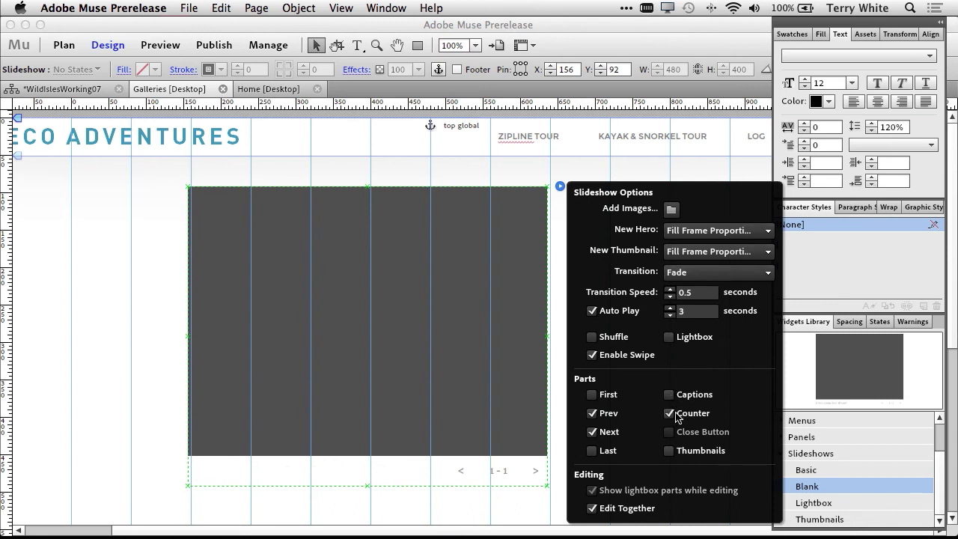
{"action": "left_click", "coordinate": [669, 413]}
Add all six PSD photos from the slideshow folder to the slideshow.
{"action": "left_click", "coordinate": [672, 209]}
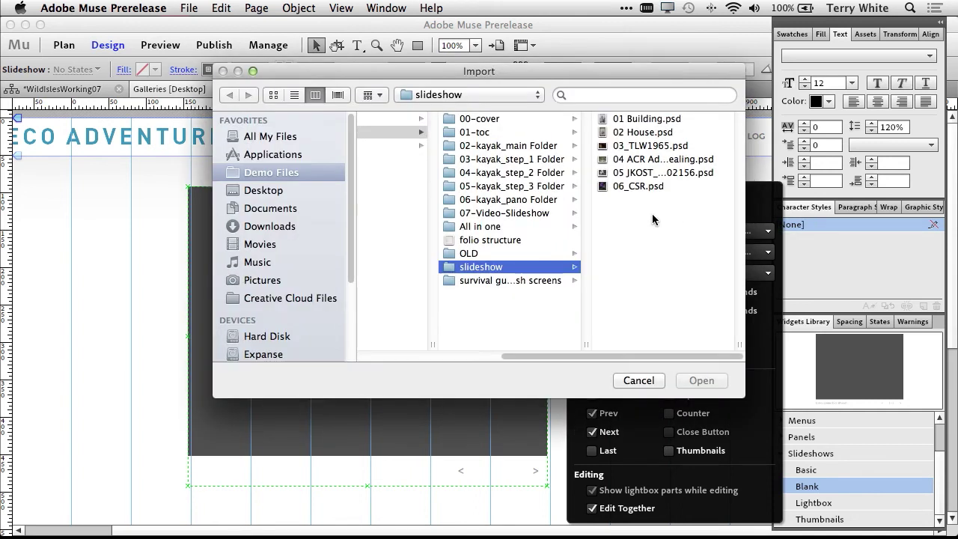
{"action": "left_click", "coordinate": [636, 120]}
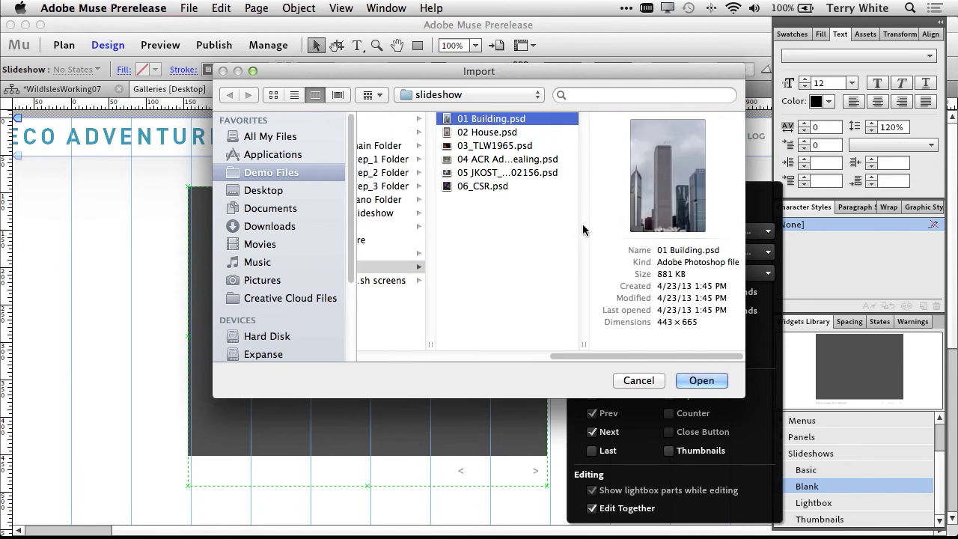
{"action": "left_click", "coordinate": [490, 187], "text": "shift"}
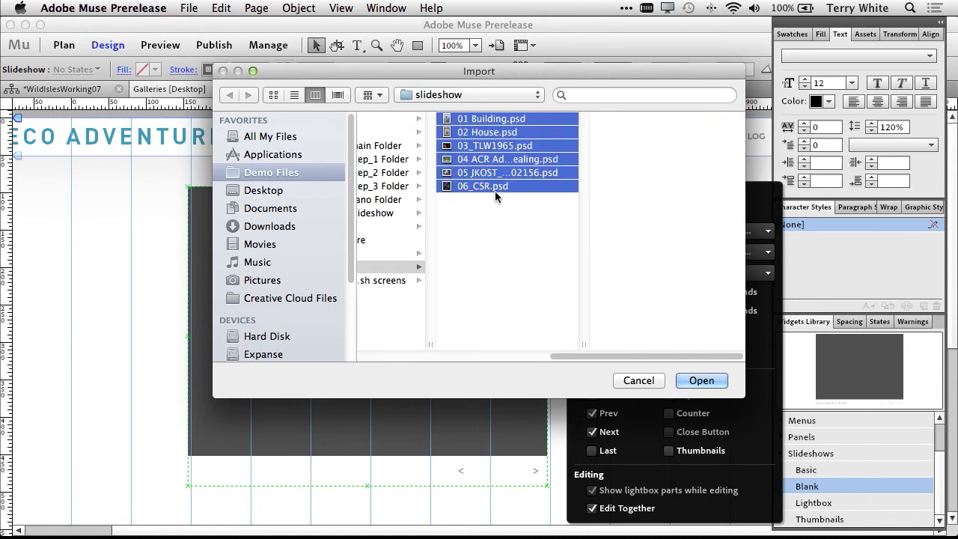
{"action": "left_click", "coordinate": [699, 381]}
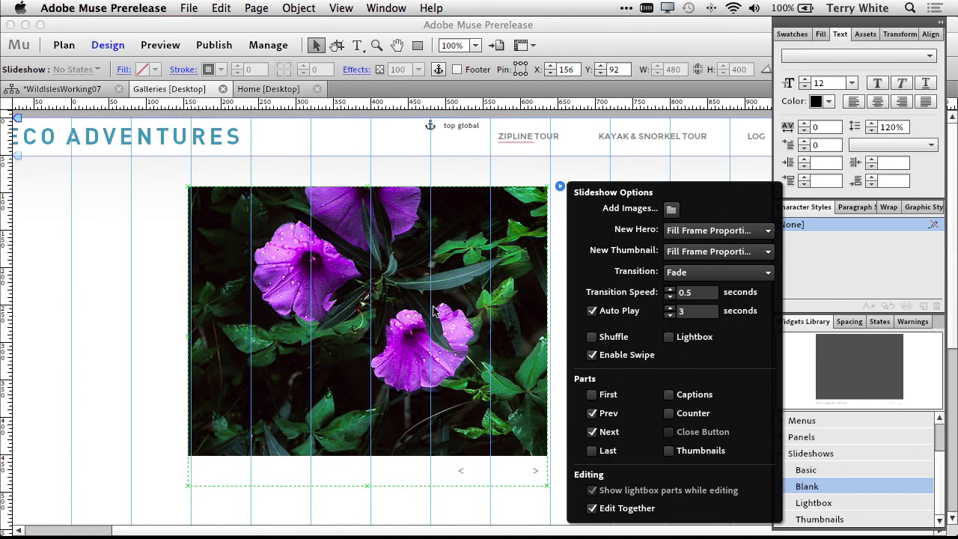
Preview the Galleries page and advance the slideshow three photos to the waterfall.
{"action": "left_click", "coordinate": [160, 47]}
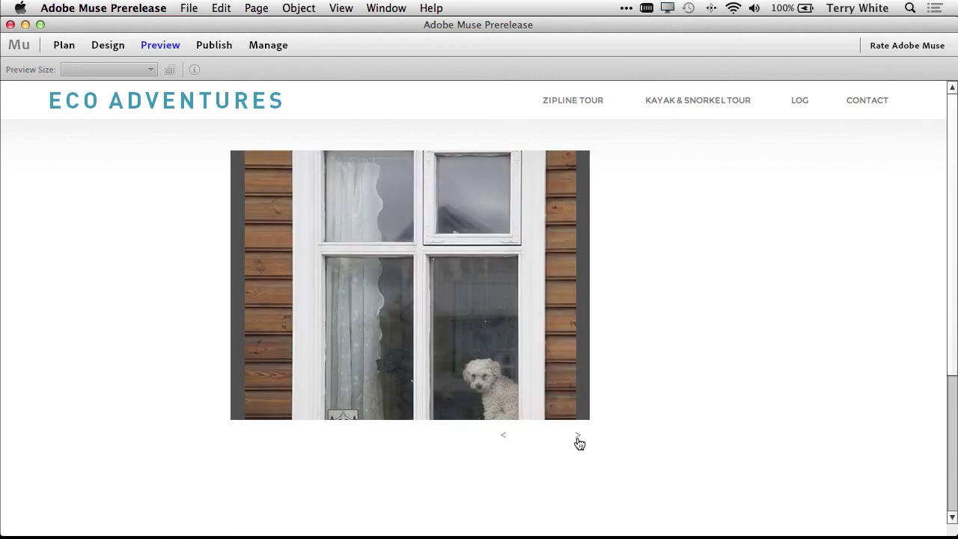
{"action": "left_click", "coordinate": [580, 438]}
{"action": "left_click", "coordinate": [580, 439]}
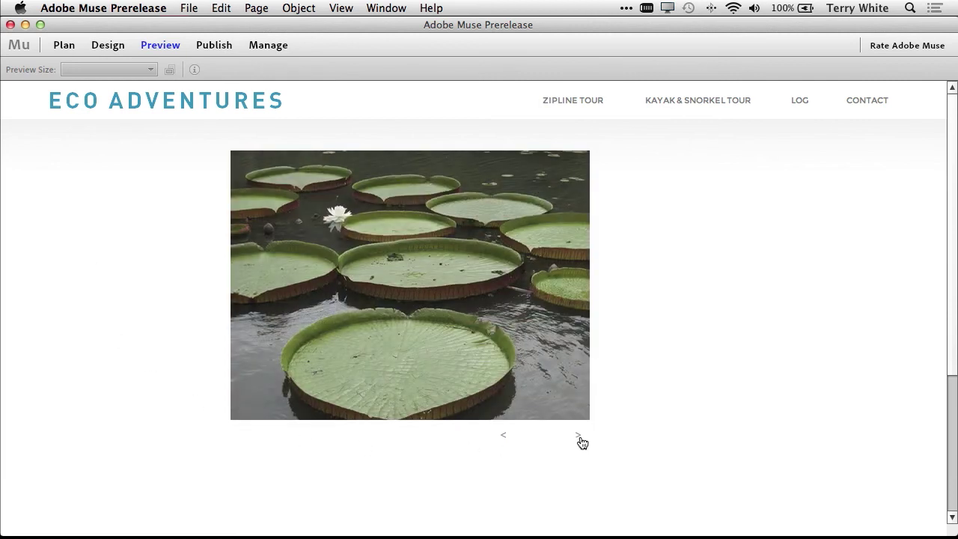
{"action": "left_click", "coordinate": [580, 438]}
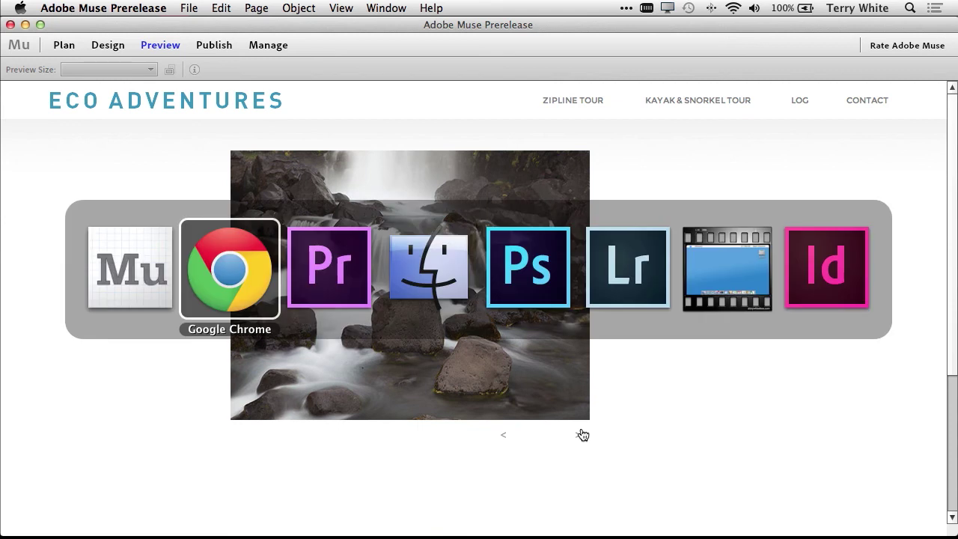
{"action": "key", "text": "super+Tab"}
{"action": "key", "text": "super+Tab"}
{"action": "key", "text": "super+Tab"}
{"action": "key", "text": "super+Tab"}
{"action": "key", "text": "super+Tab"}
{"action": "key", "text": "super+Tab"}
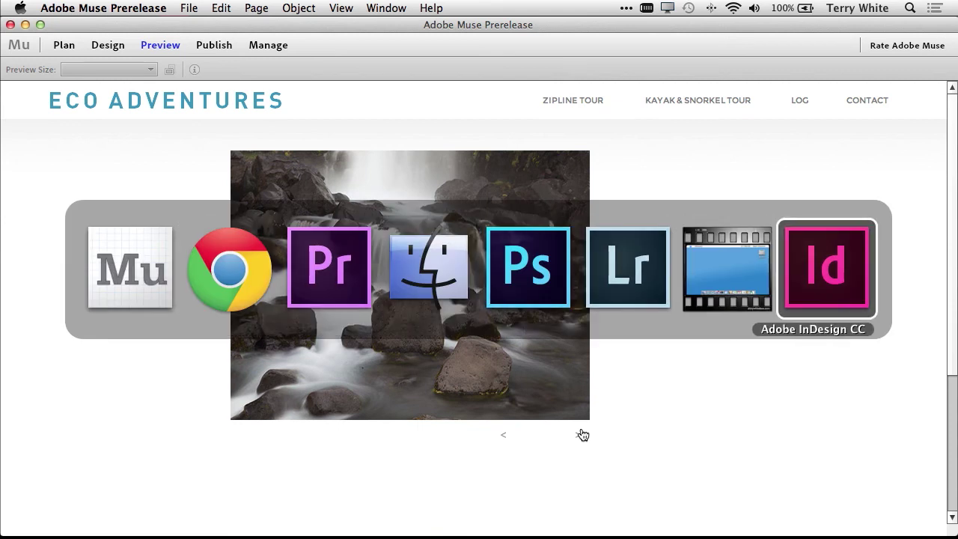
Switch to InDesign and scroll kayak_step_1_CC.indd to the Flip Over Kayak page's stacked photos.
{"action": "left_click", "coordinate": [581, 427]}
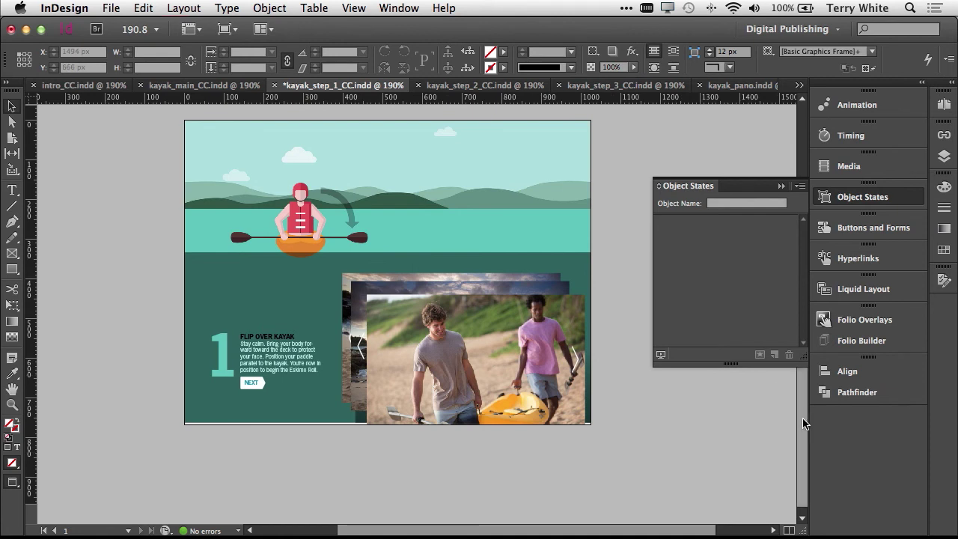
{"action": "left_click_drag", "start_coordinate": [803, 424], "coordinate": [793, 222]}
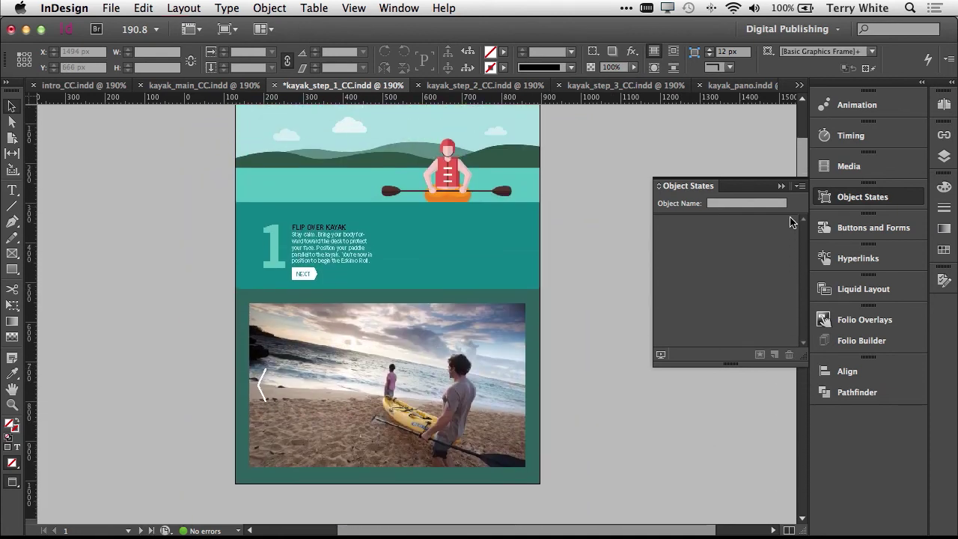
{"action": "left_click_drag", "start_coordinate": [793, 222], "coordinate": [786, 377]}
{"action": "scroll", "coordinate": [787, 381], "scroll_direction": "down", "scroll_amount": 5}
{"action": "scroll", "coordinate": [787, 395], "scroll_direction": "down", "scroll_amount": 1}
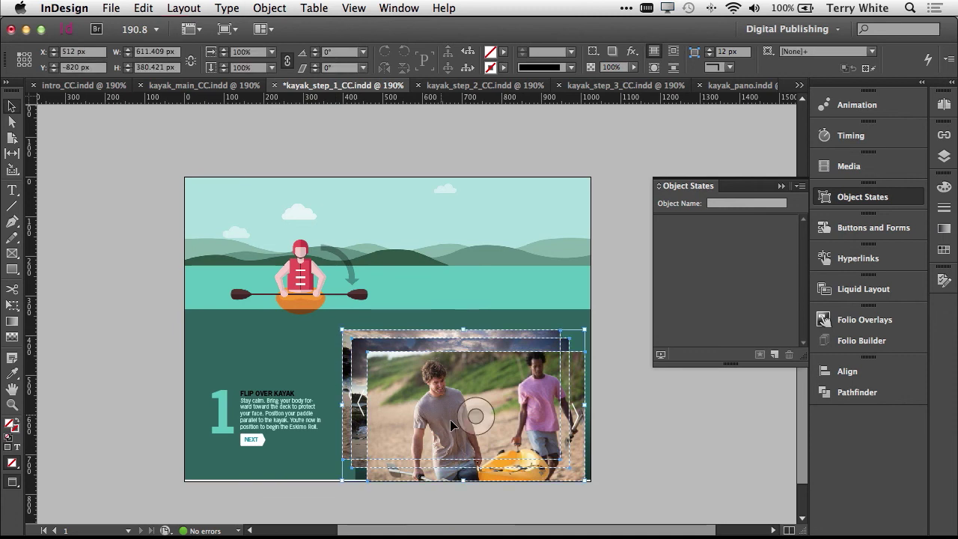
Select the three stacked beach photos and align their left and top edges.
{"action": "left_click_drag", "start_coordinate": [333, 338], "coordinate": [449, 419]}
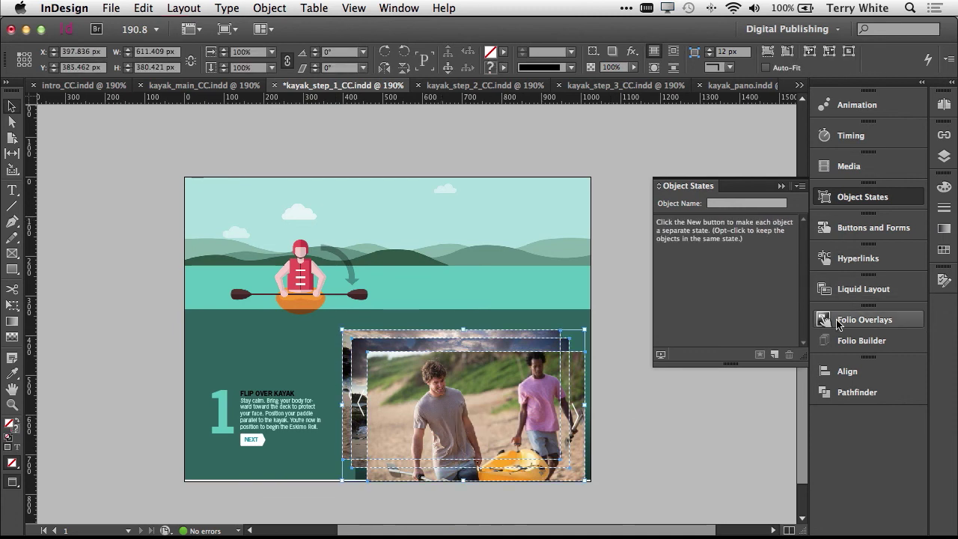
{"action": "left_click", "coordinate": [842, 372]}
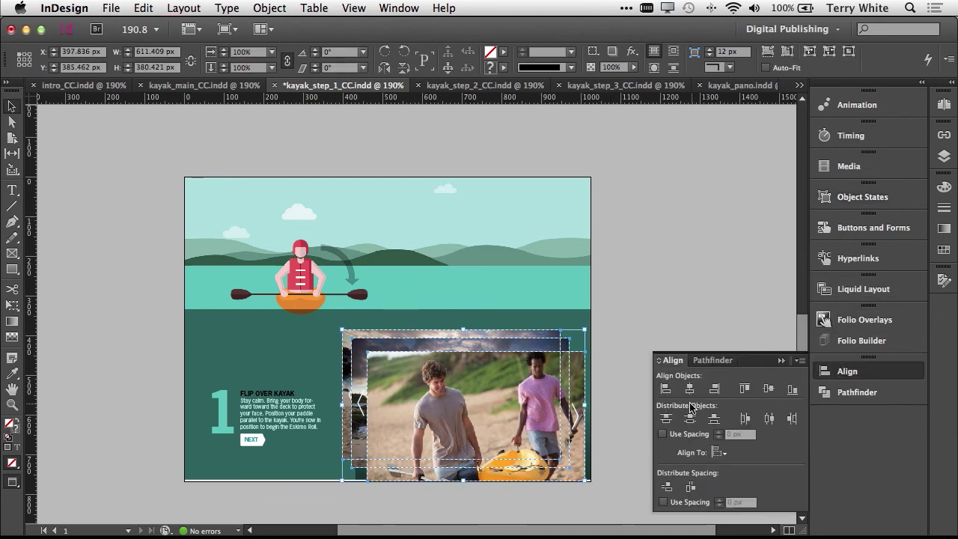
{"action": "left_click", "coordinate": [666, 389]}
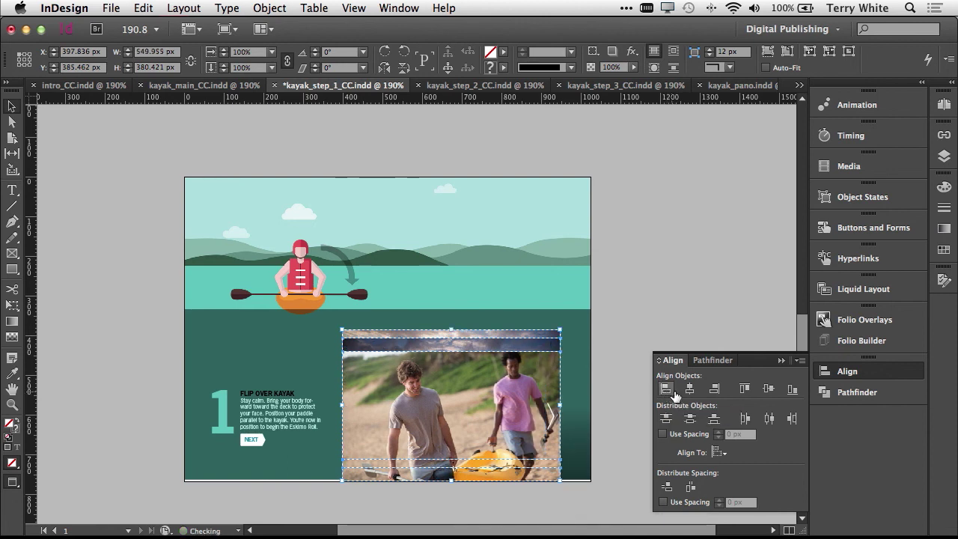
{"action": "left_click", "coordinate": [745, 389]}
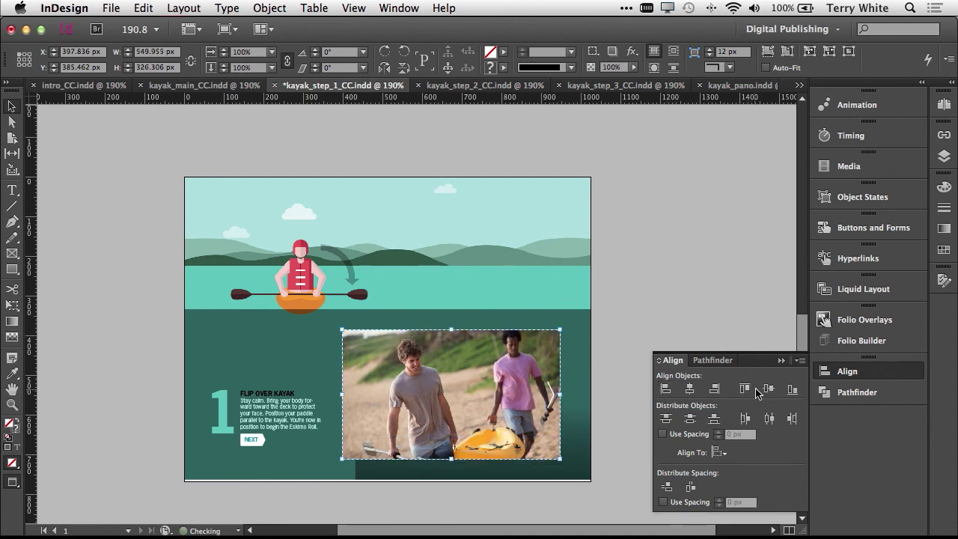
{"action": "left_click", "coordinate": [848, 201]}
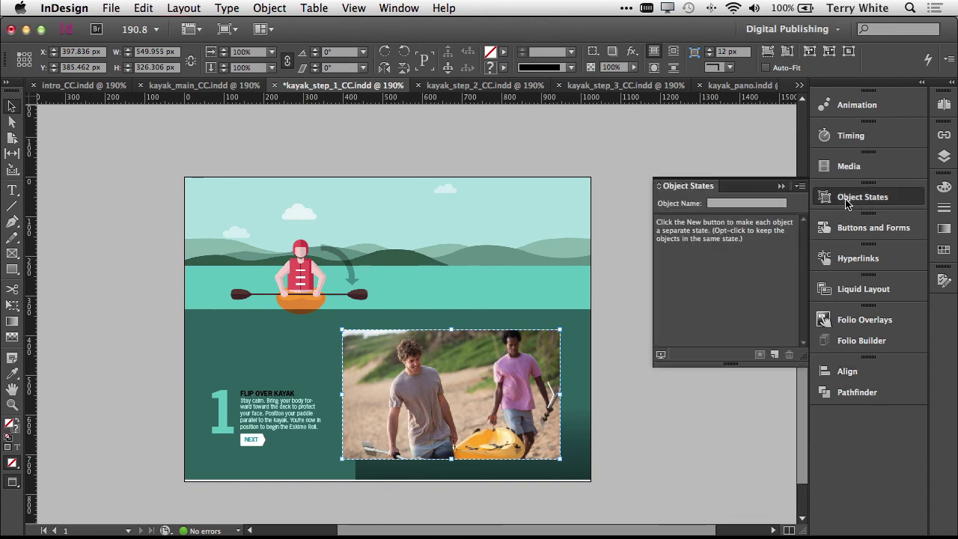
Make the photos a three-state slideshow with Auto Play and Swipe to Change Image enabled.
{"action": "left_click", "coordinate": [774, 356]}
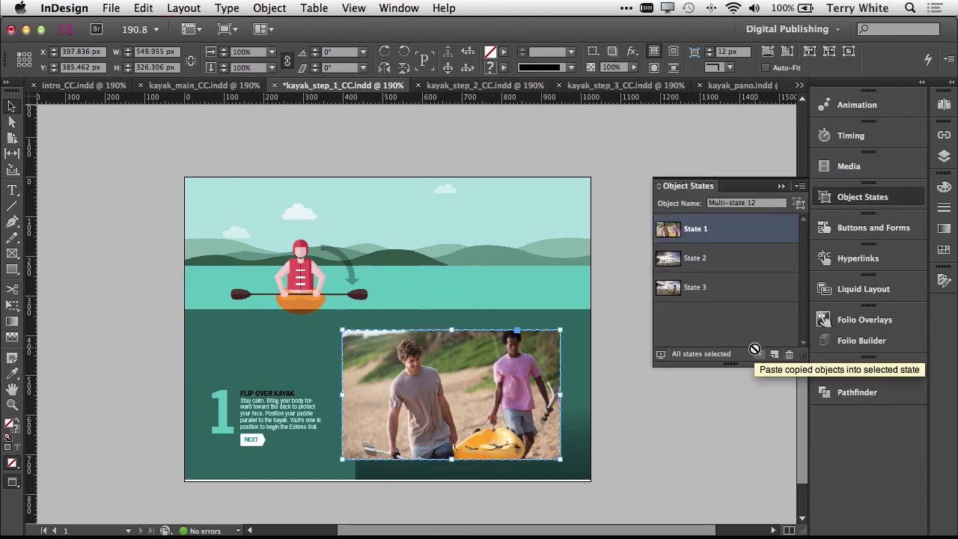
{"action": "left_click", "coordinate": [864, 323]}
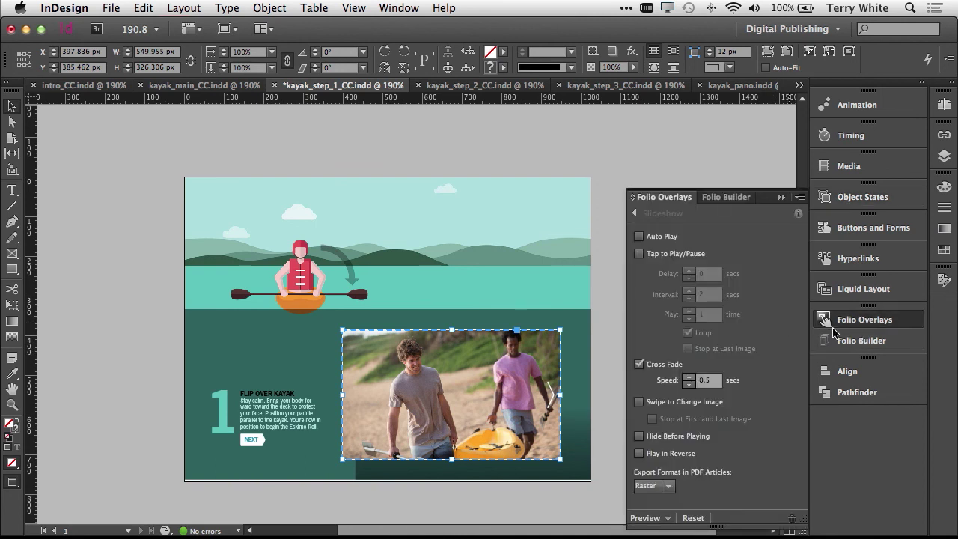
{"action": "left_click", "coordinate": [662, 236]}
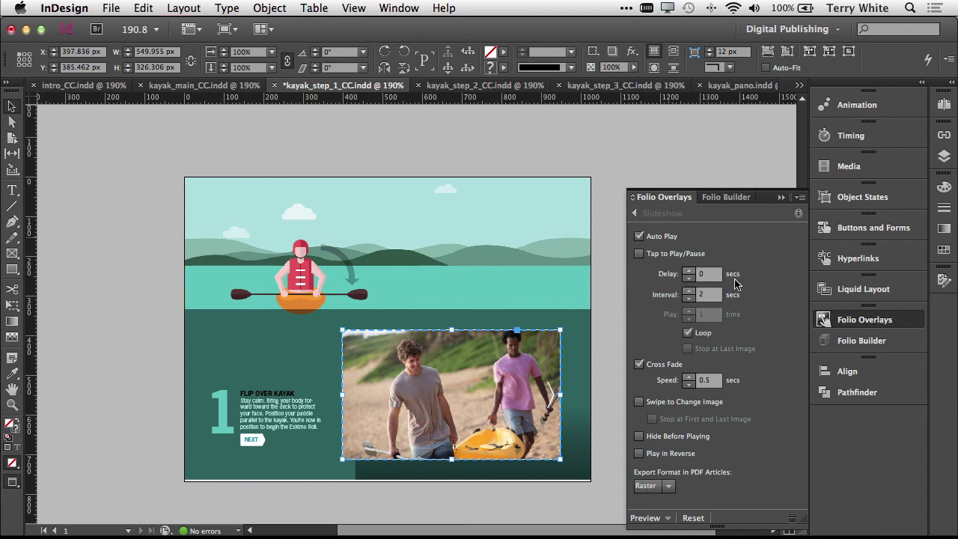
{"action": "left_click", "coordinate": [682, 406]}
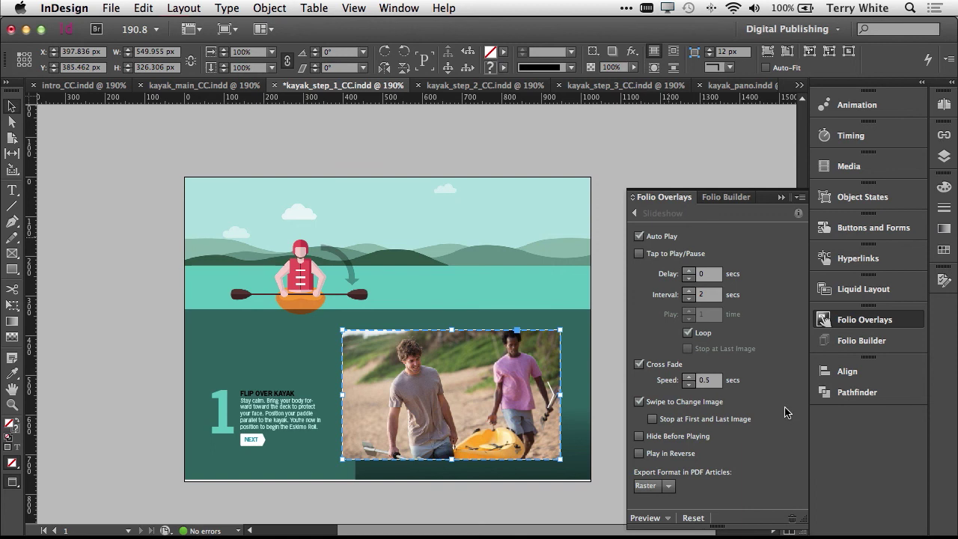
Select the 1024 × 768 folio in Folio Builder and show its flyout menu of folio commands.
{"action": "left_click", "coordinate": [841, 342]}
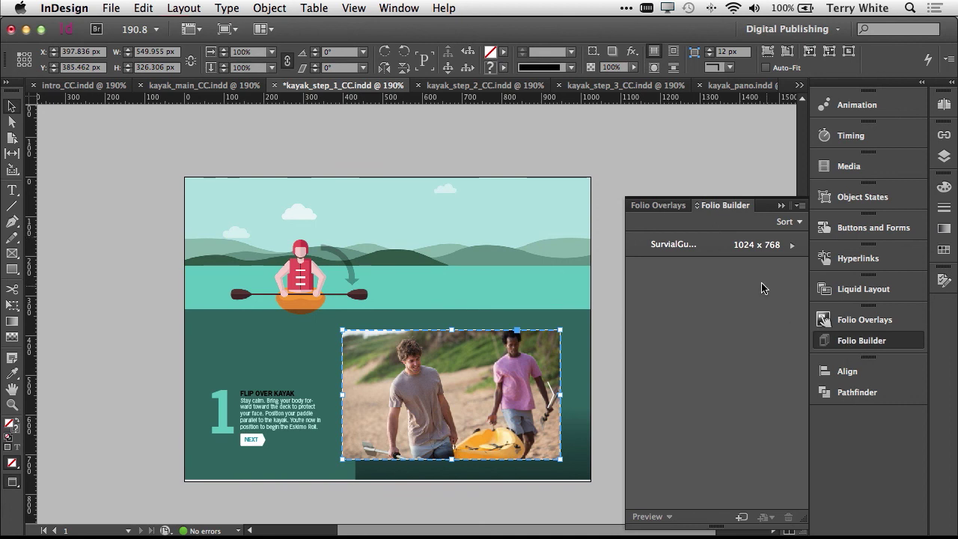
{"action": "left_click", "coordinate": [703, 255]}
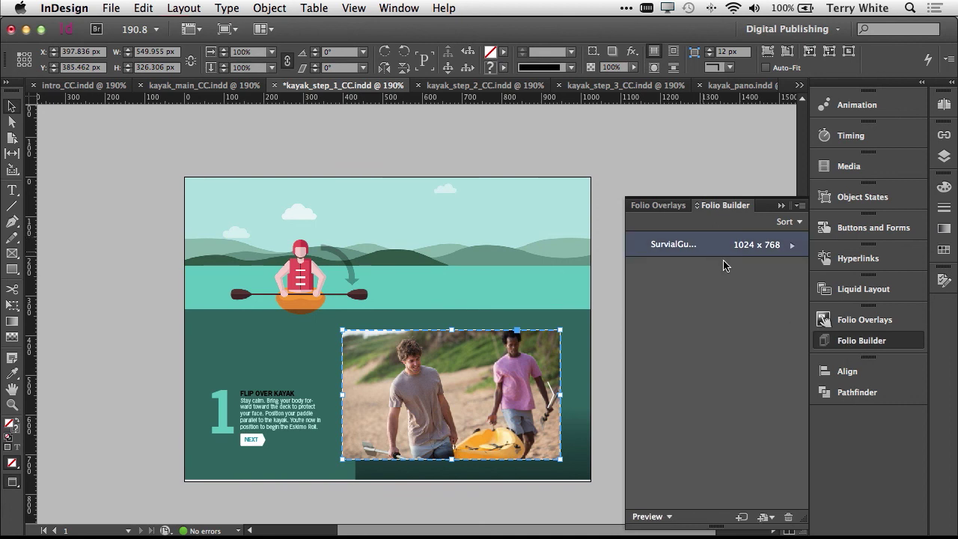
{"action": "left_click", "coordinate": [800, 205]}
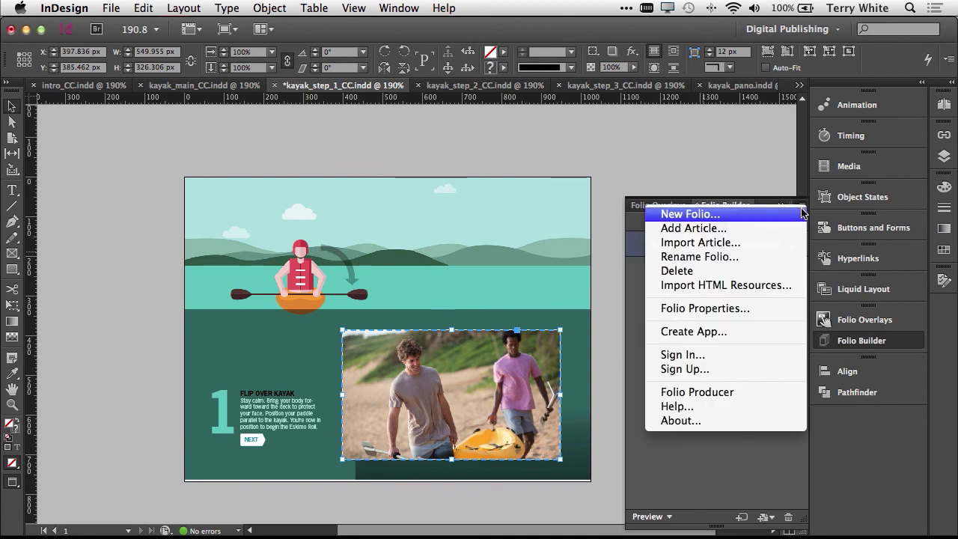